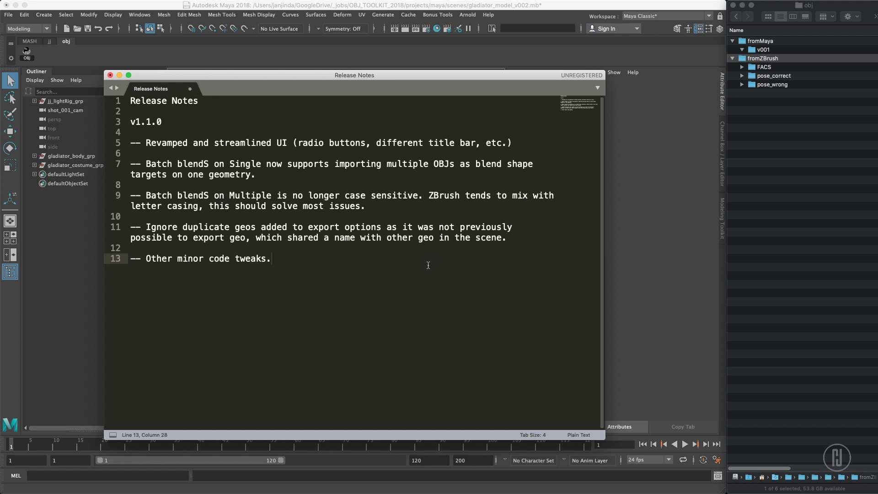
# Read through the v1.1.0 release notes and minimize their window
pyautogui.moveTo(130, 101); pyautogui.dragTo(205, 123)
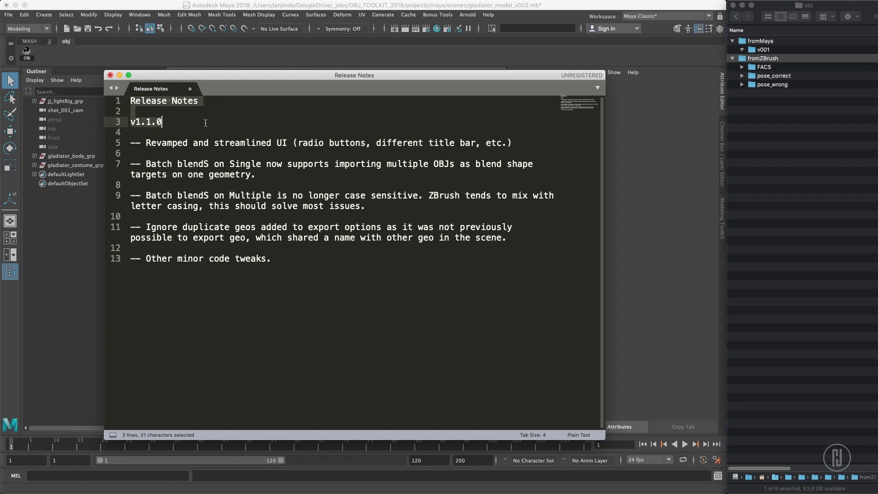
pyautogui.click(162, 144)
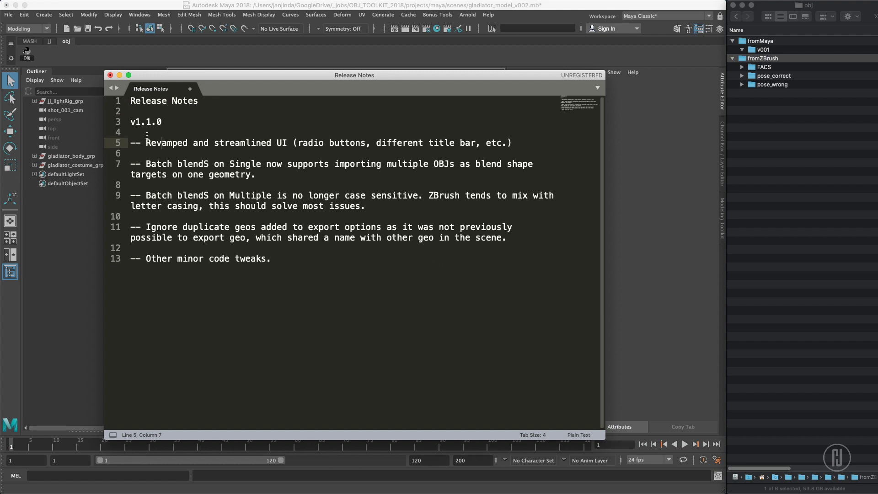
pyautogui.moveTo(147, 142); pyautogui.dragTo(217, 156)
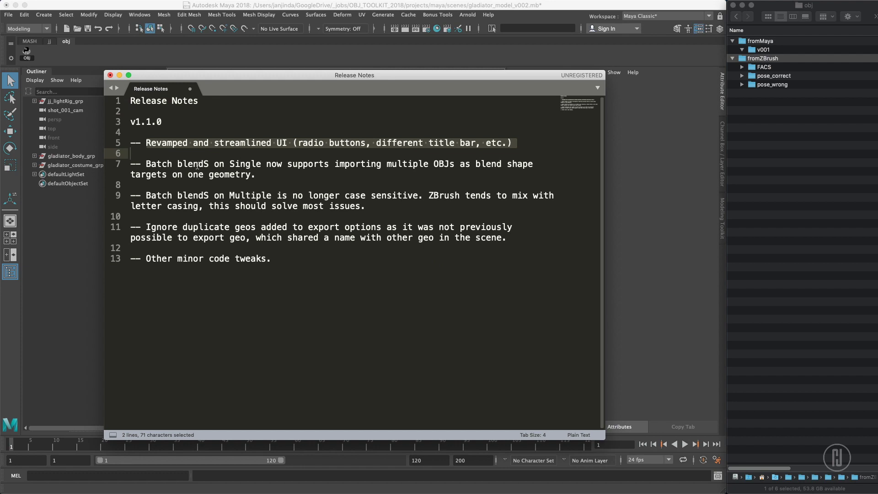
pyautogui.click(205, 188)
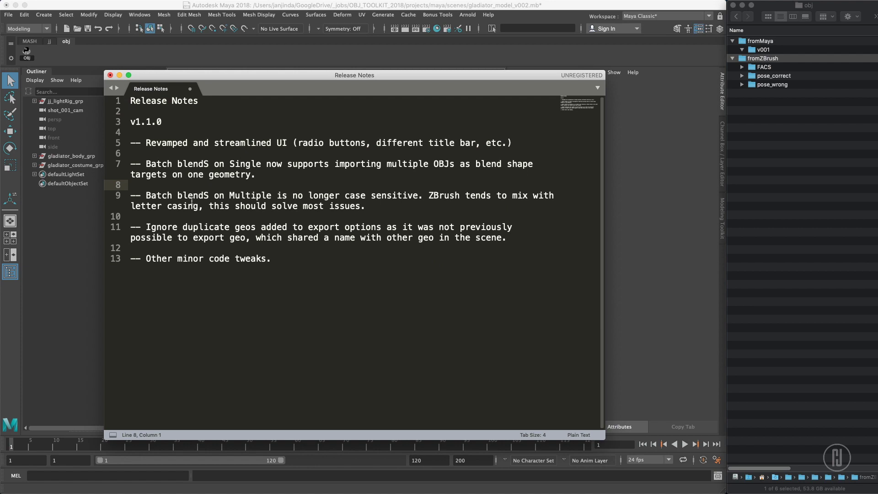
pyautogui.click(178, 282)
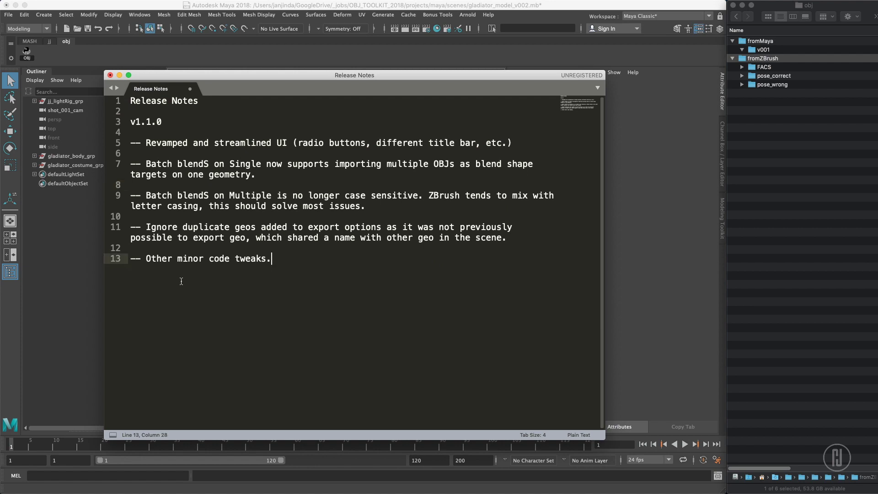
pyautogui.click(119, 76)
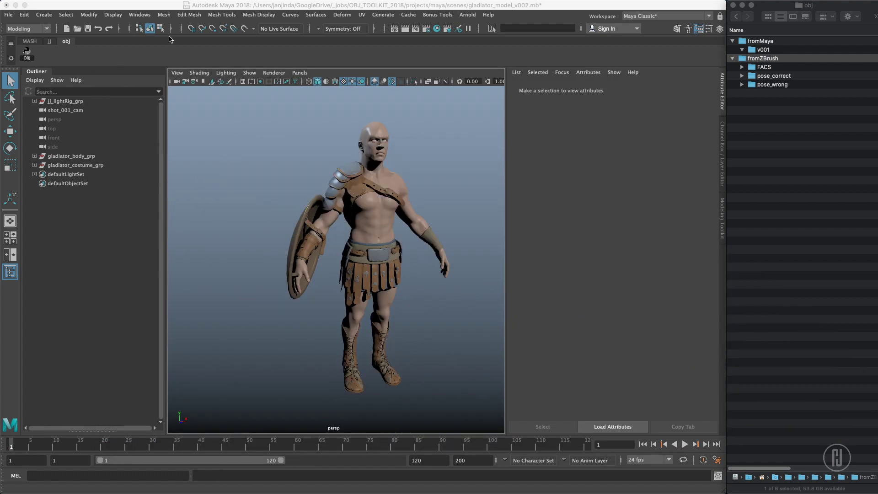
# Inspect the gladiator model and its body and costume groups, expanding the hierarchy of gladiator_costume_grp
pyautogui.click(449, 195)
pyautogui.press('a')
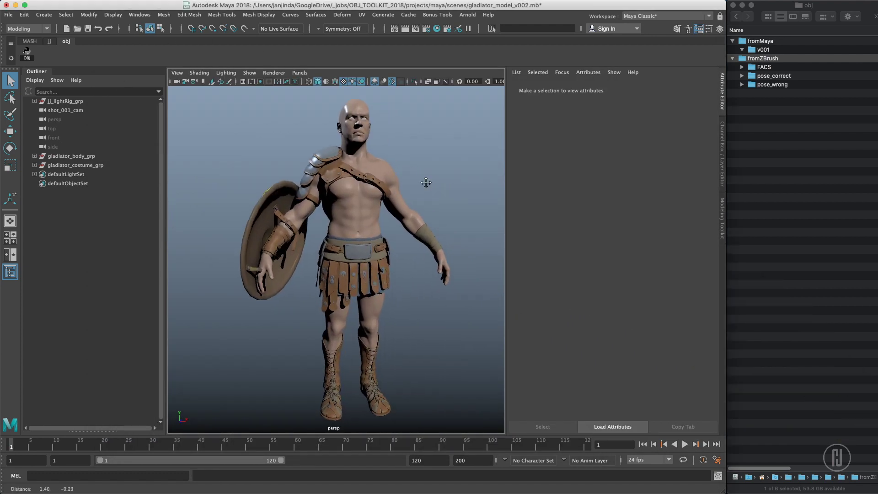
pyautogui.click(109, 158)
pyautogui.click(109, 165)
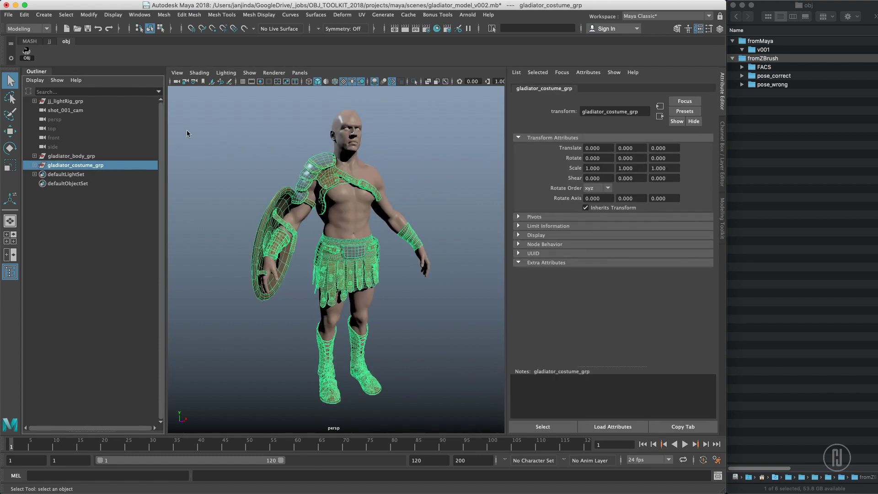
pyautogui.click(35, 165)
pyautogui.click(34, 155)
pyautogui.click(34, 156)
pyautogui.keyDown('ctrl'); pyautogui.click(43, 167); pyautogui.keyUp('ctrl')
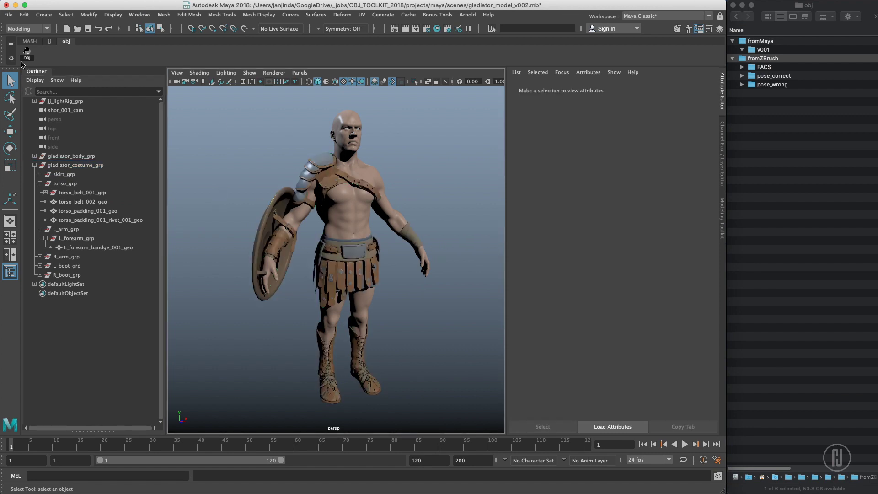
# Open the JJ OBJ Toolkit and try its import options, leaving the import mode on Batch
pyautogui.click(32, 59)
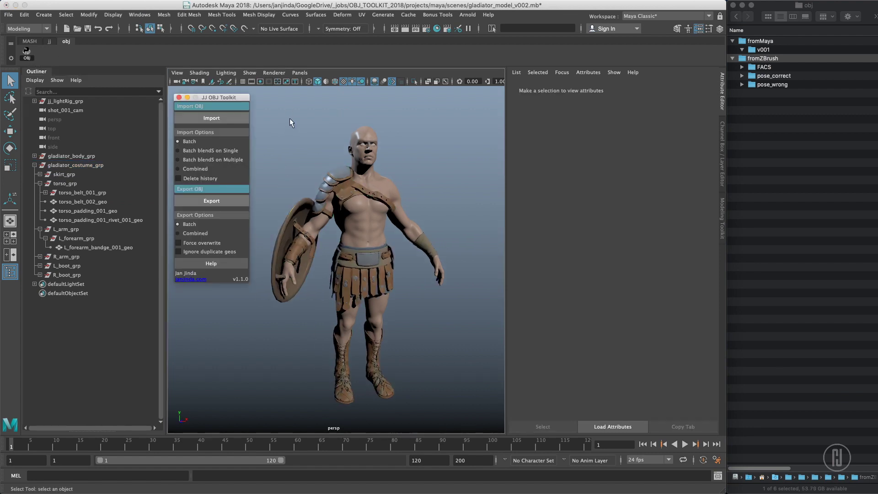
pyautogui.scroll(2, 289, 140)
pyautogui.keyDown('alt'); pyautogui.moveTo(289, 140); pyautogui.dragTo(289, 126); pyautogui.keyUp('alt')
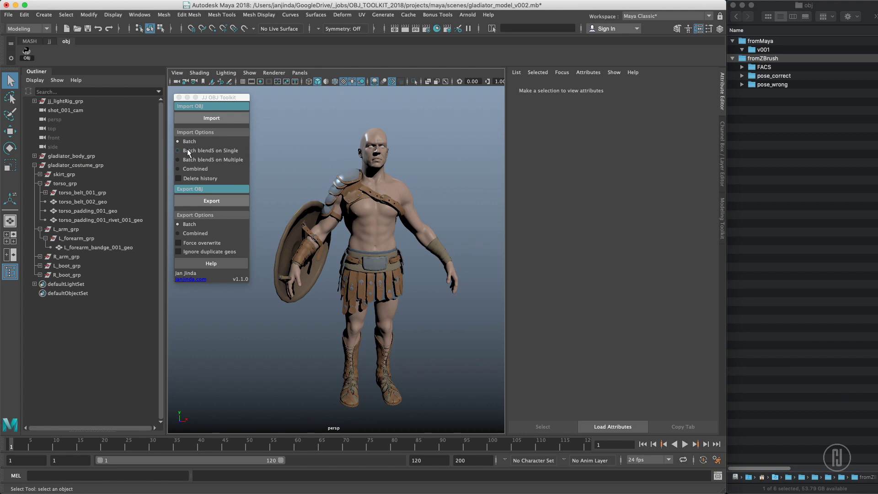
pyautogui.click(189, 169)
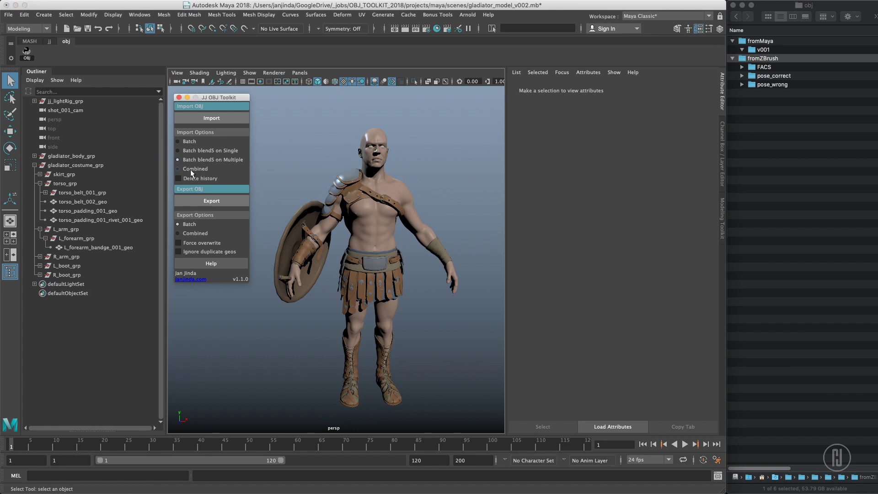
pyautogui.click(186, 143)
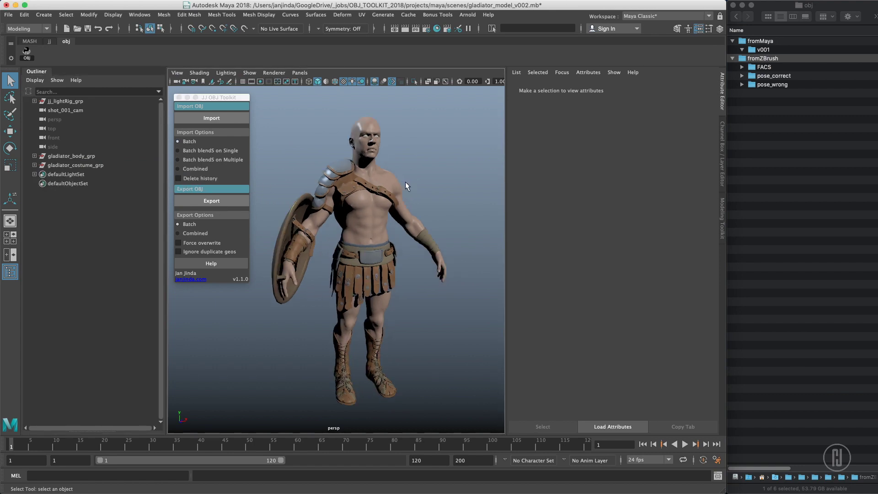
pyautogui.keyDown('alt'); pyautogui.moveTo(411, 213); pyautogui.dragTo(393, 212); pyautogui.keyUp('alt')
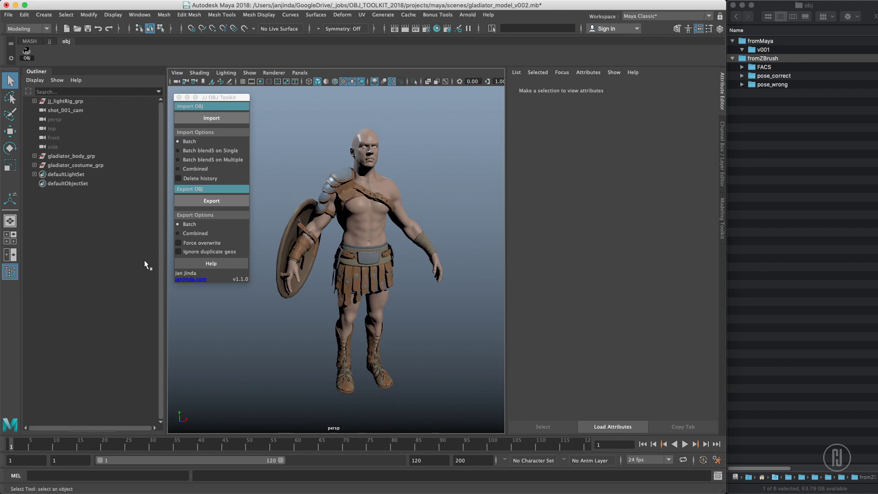
pyautogui.click(244, 106)
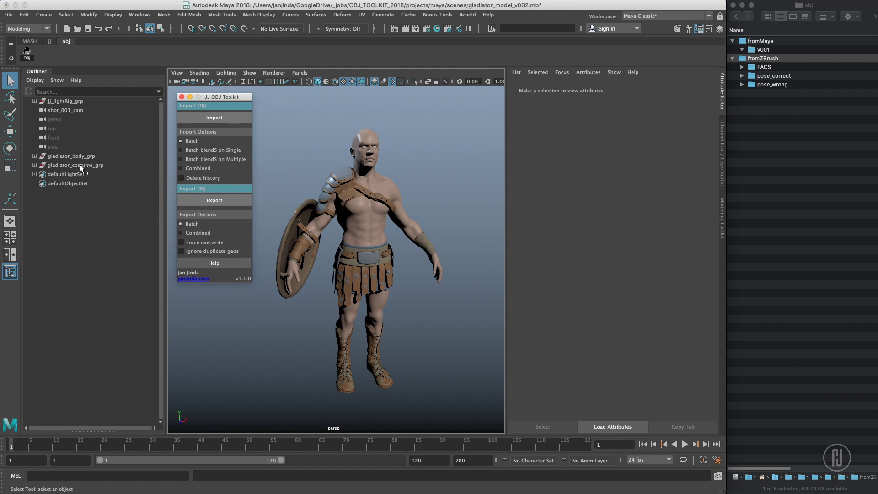
# Batch export the geometry in gladiator_costume_grp as separate OBJs into the fromMaya/v001 folder
pyautogui.click(34, 165)
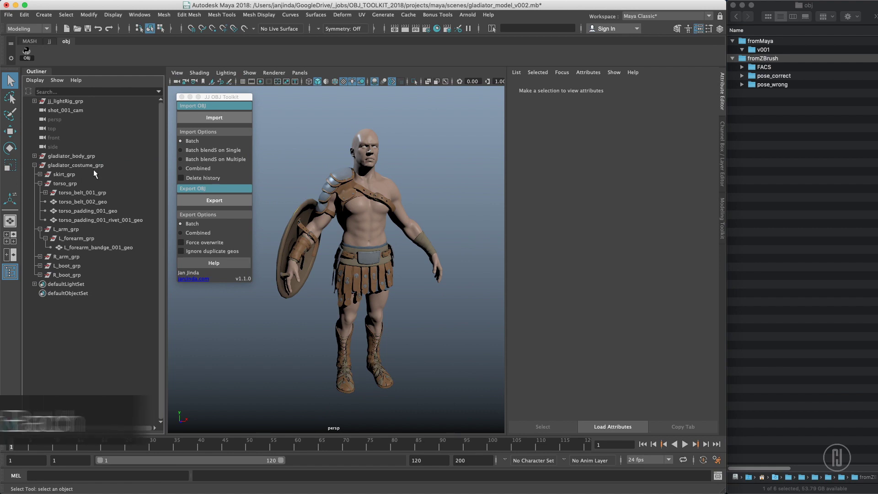
pyautogui.click(91, 167)
pyautogui.keyDown('alt'); pyautogui.moveTo(382, 187); pyautogui.dragTo(367, 268); pyautogui.keyUp('alt')
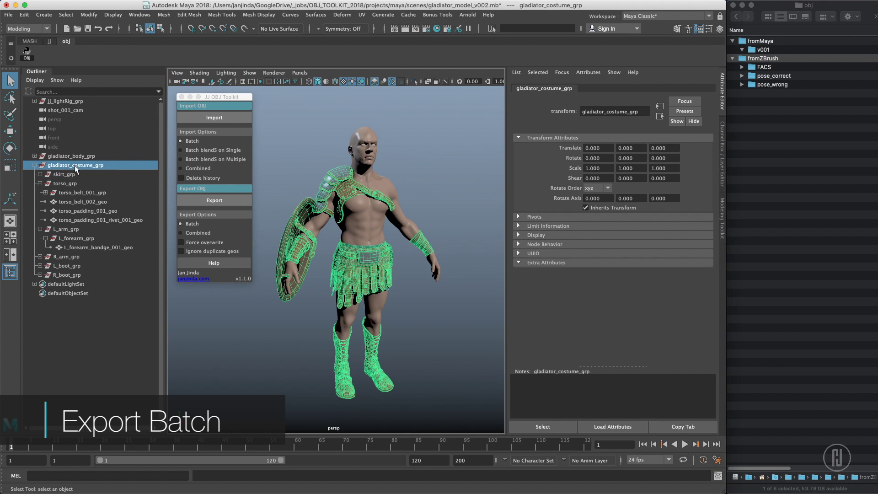
pyautogui.click(77, 209)
pyautogui.click(84, 194)
pyautogui.click(86, 170)
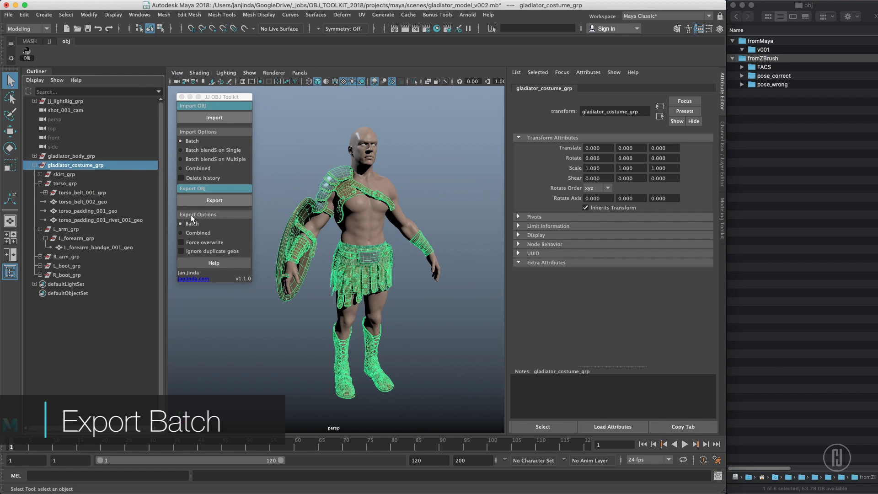
pyautogui.click(214, 201)
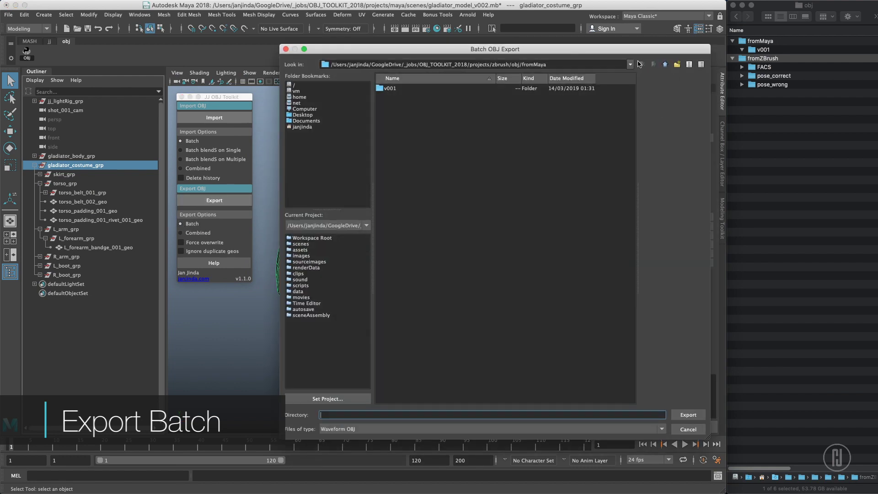
pyautogui.doubleClick(558, 89)
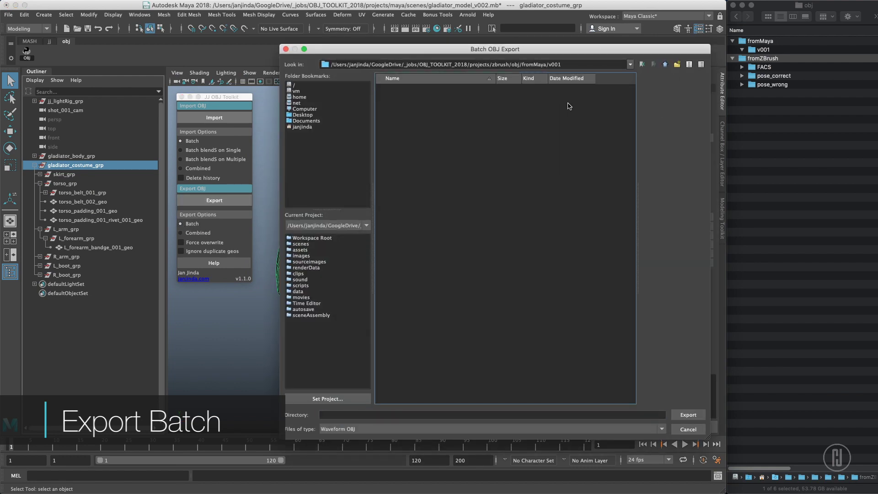
pyautogui.click(688, 414)
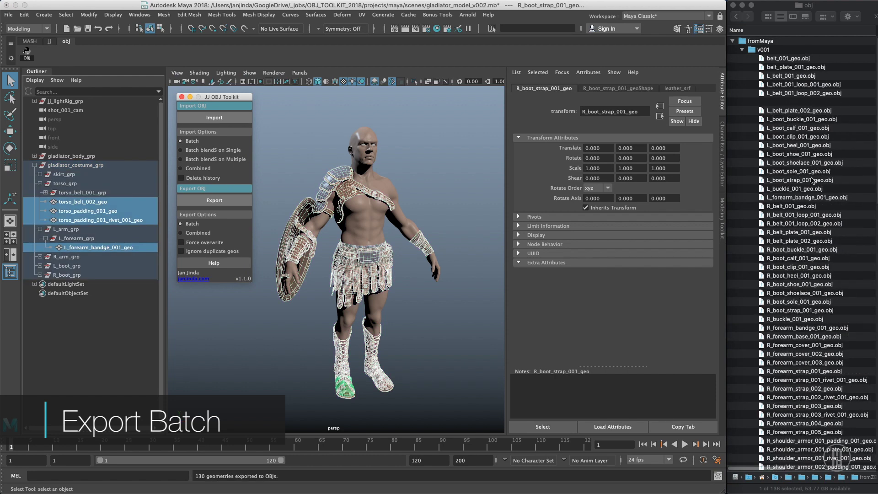
# Switch to Finder and preview several of the exported OBJ files in the v001 folder, including R_boot_strap_001_geo.obj
pyautogui.click(781, 232)
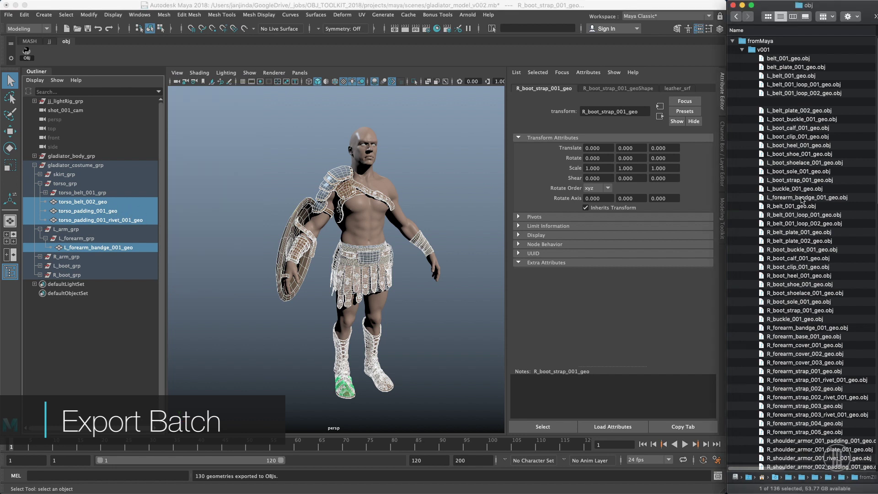
pyautogui.click(777, 319)
pyautogui.press('space')
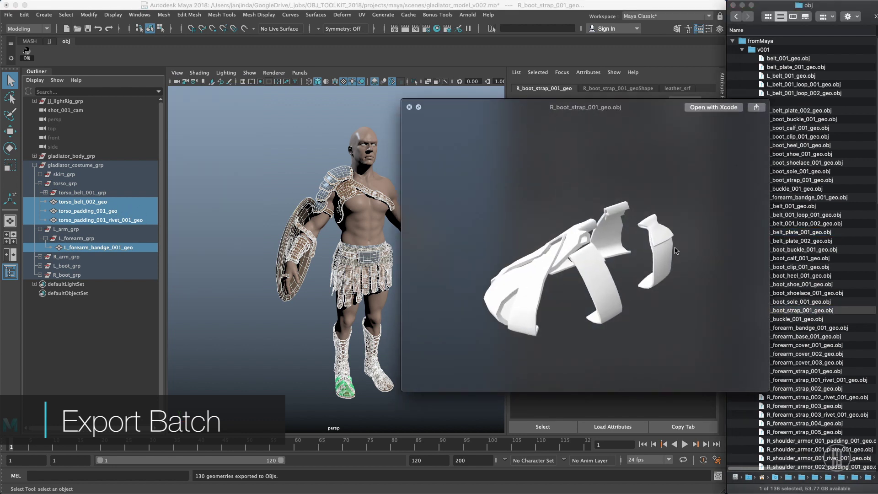
pyautogui.press('Down')
pyautogui.press('Down')
pyautogui.press('Down')
pyautogui.press('Up')
pyautogui.press('Up')
pyautogui.press('Up')
pyautogui.press('Up')
pyautogui.press('space')
# In Maya, export gladiator_costume_grp with the Combined option as a single OBJ into a new fromMaya folder named v002
pyautogui.click(457, 206)
pyautogui.click(34, 165)
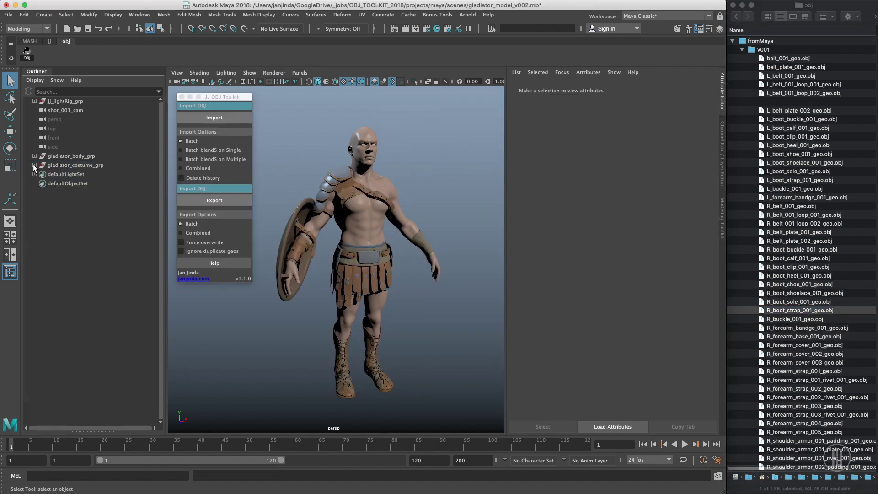
pyautogui.keyDown('alt'); pyautogui.moveTo(409, 174); pyautogui.dragTo(387, 173); pyautogui.keyUp('alt')
pyautogui.click(198, 233)
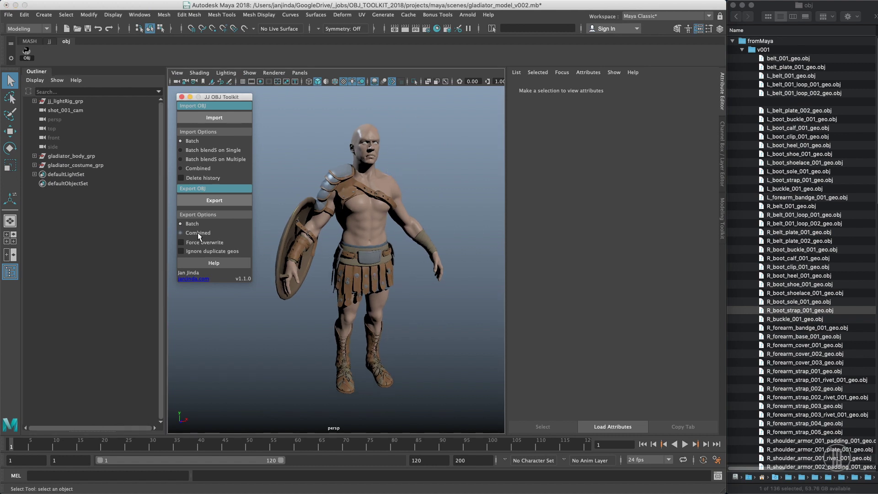
pyautogui.click(76, 165)
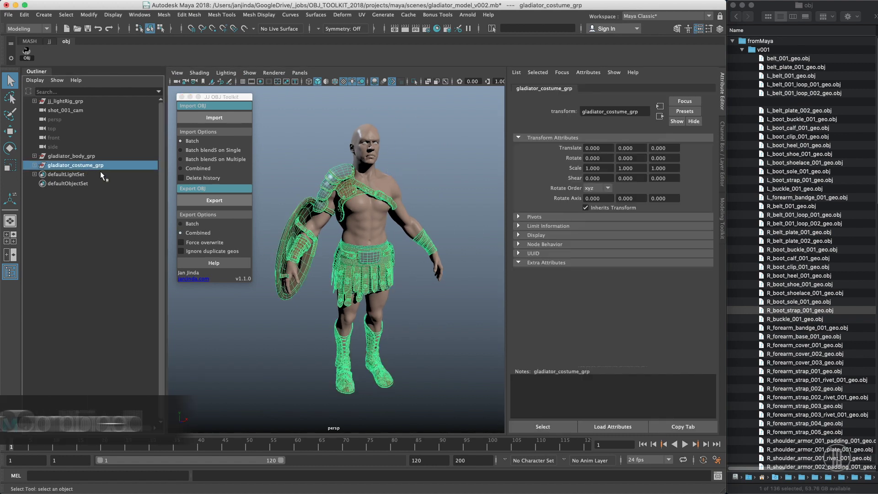
pyautogui.click(219, 202)
pyautogui.click(668, 64)
pyautogui.click(675, 64)
pyautogui.write('v002')
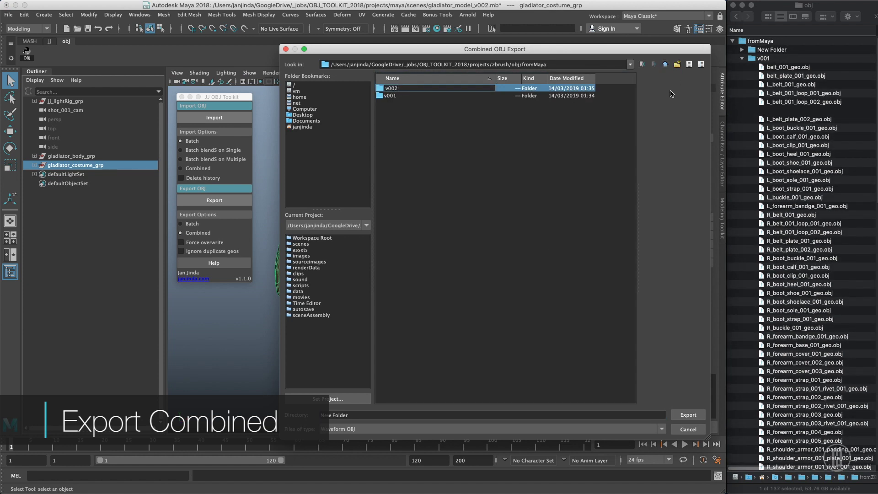
pyautogui.press('Return')
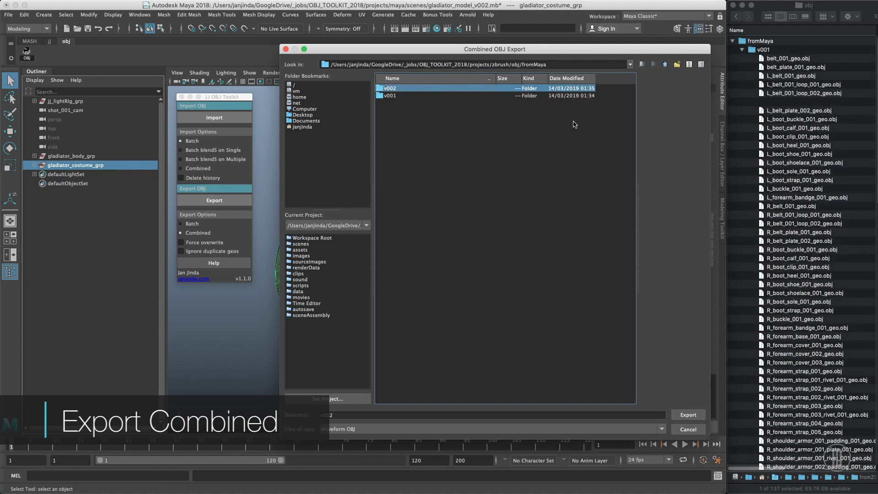
pyautogui.doubleClick(578, 89)
pyautogui.click(690, 414)
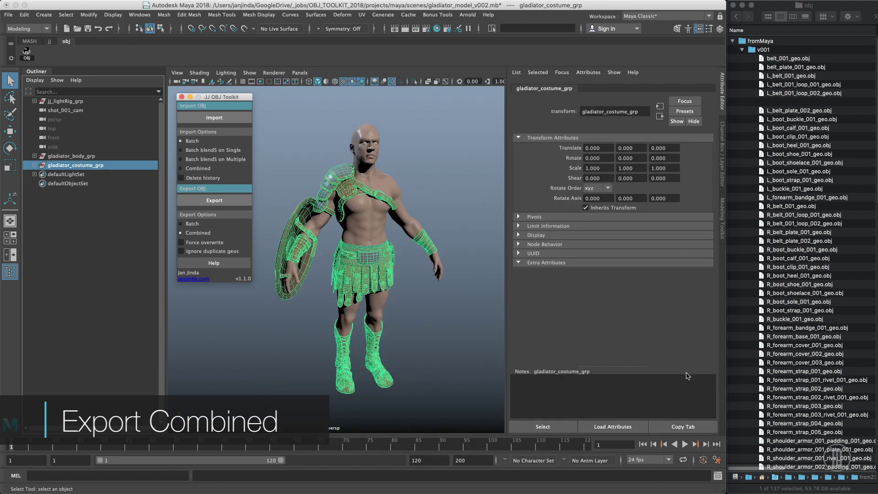
# In Finder, collapse v001, expand v002 and preview the combined R_belt_001_geo.obj from another angle
pyautogui.click(742, 49)
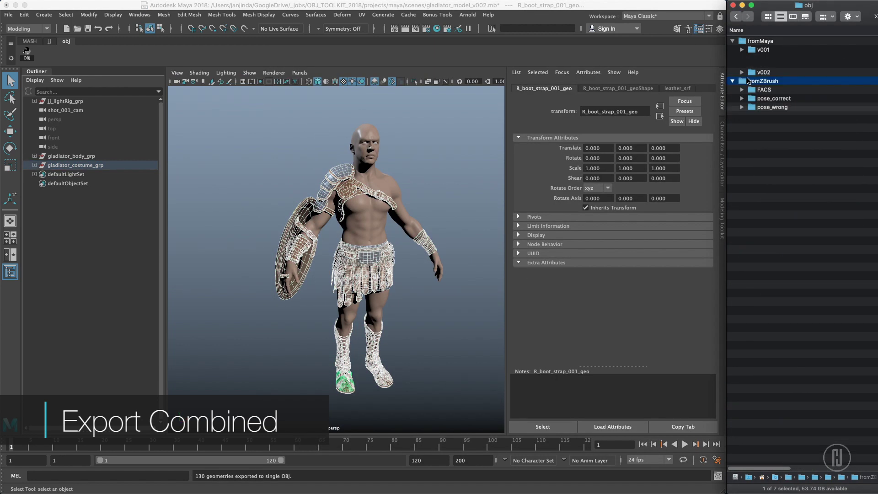
pyautogui.click(741, 59)
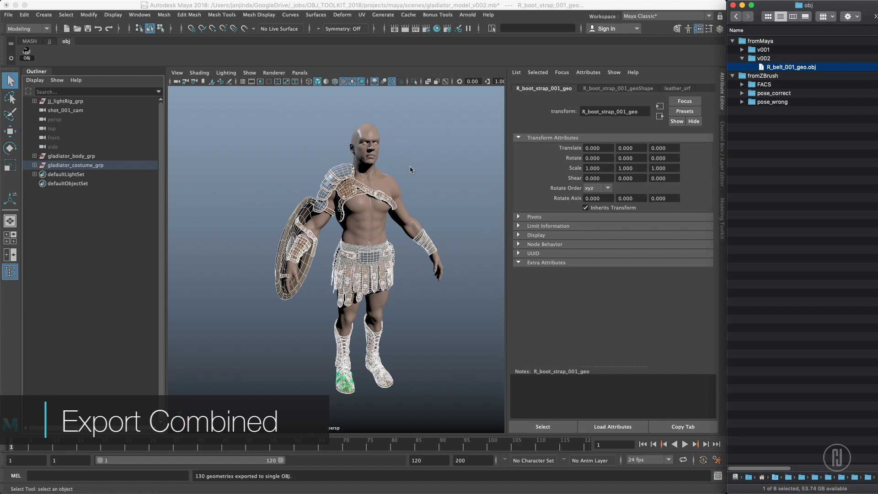
pyautogui.press('space')
pyautogui.moveTo(522, 207); pyautogui.dragTo(552, 236)
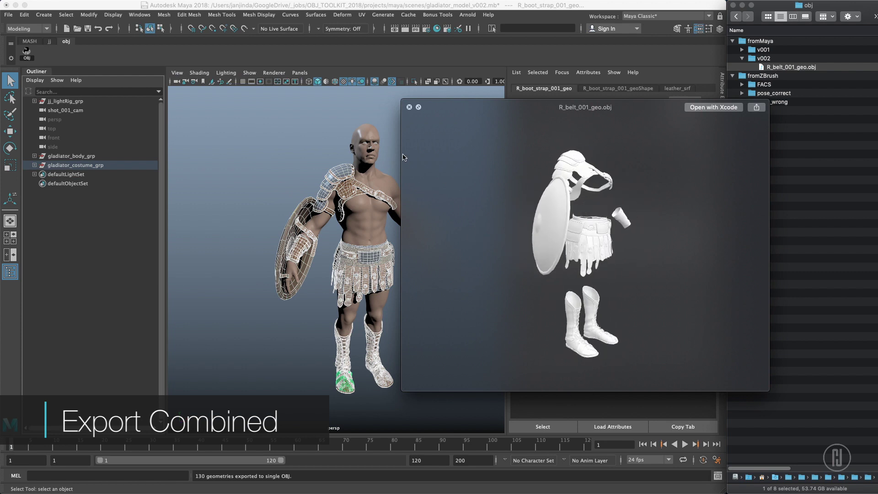
pyautogui.press('space')
# In Maya, set the export option to Batch and try exporting gladiator_costume_grp into the existing fromMaya/v001 folder without Force overwrite
pyautogui.click(446, 183)
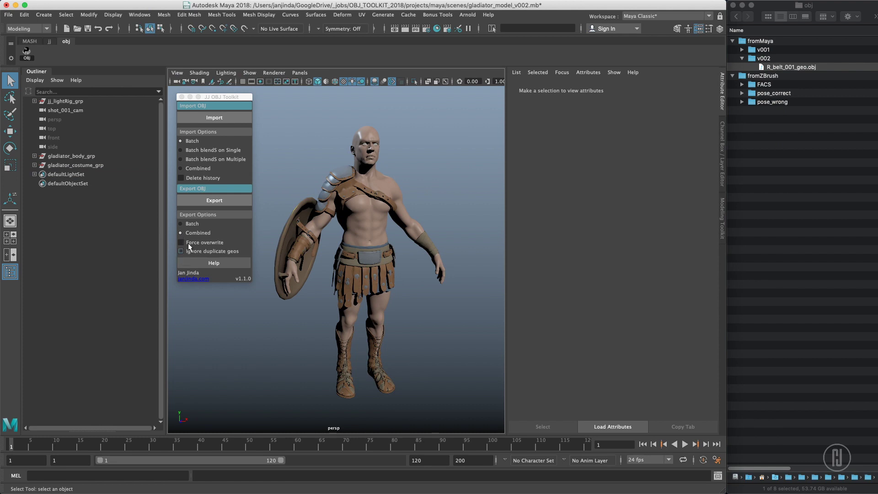
pyautogui.click(195, 226)
pyautogui.keyDown('alt'); pyautogui.moveTo(310, 147); pyautogui.dragTo(329, 158); pyautogui.keyUp('alt')
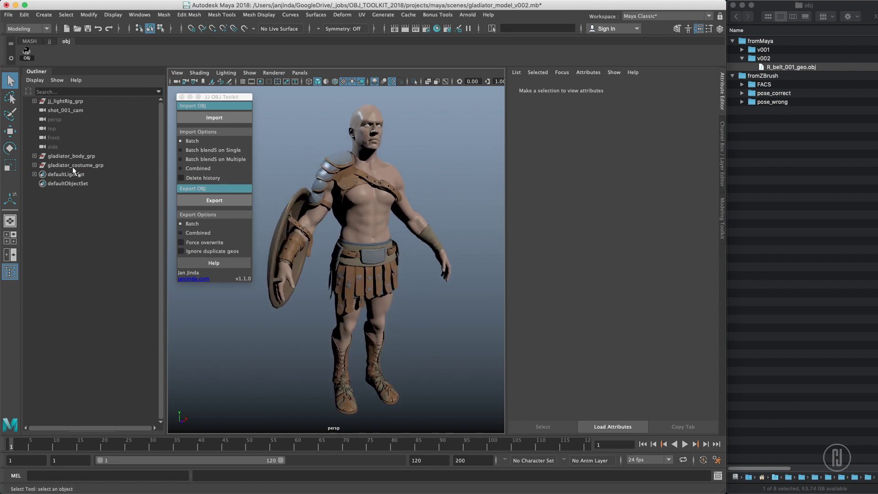
pyautogui.moveTo(66, 173); pyautogui.dragTo(35, 161)
pyautogui.click(39, 166)
pyautogui.click(35, 165)
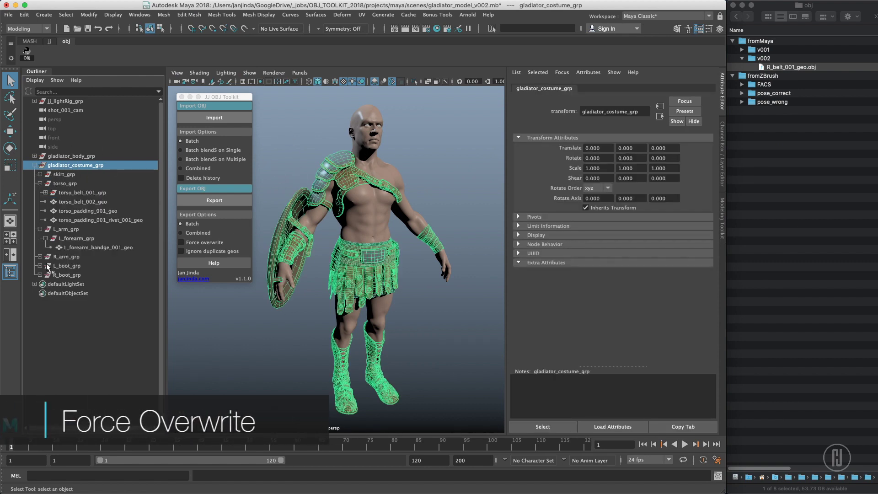
pyautogui.click(221, 202)
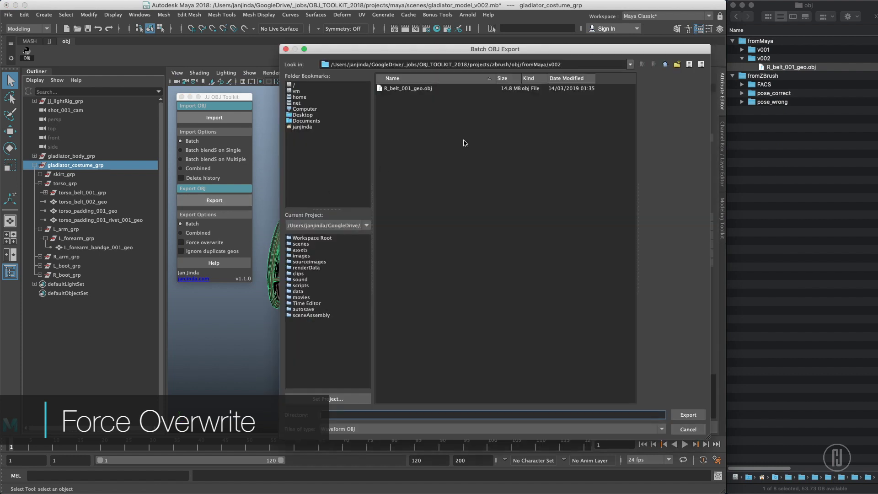
pyautogui.click(665, 64)
pyautogui.doubleClick(409, 89)
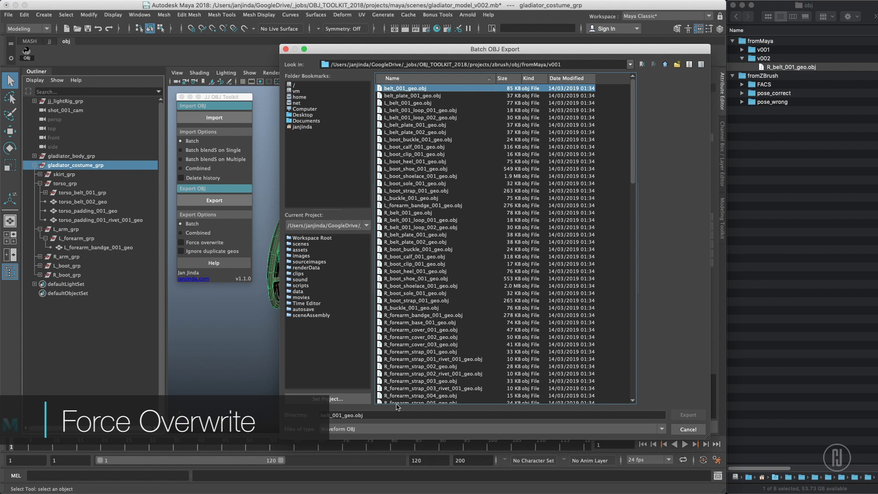
pyautogui.click(688, 429)
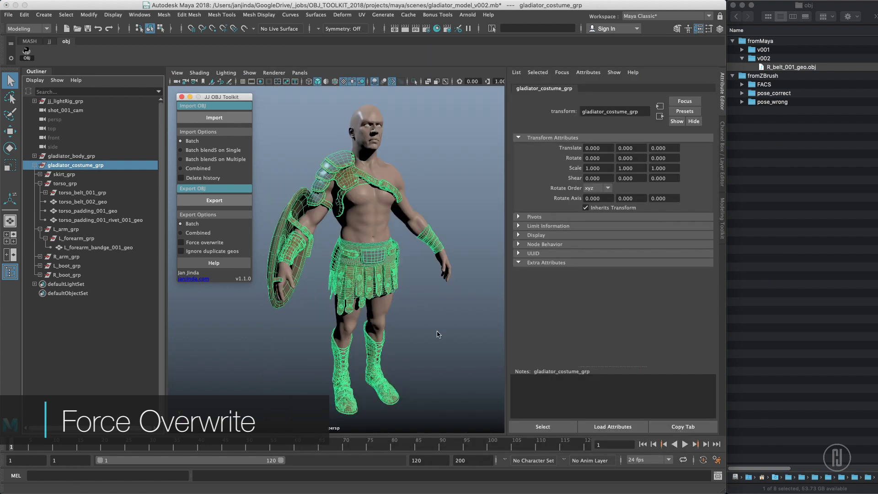
# Enable Force overwrite and batch export gladiator_costume_grp over the existing OBJs in fromMaya/v001
pyautogui.click(210, 242)
pyautogui.click(239, 199)
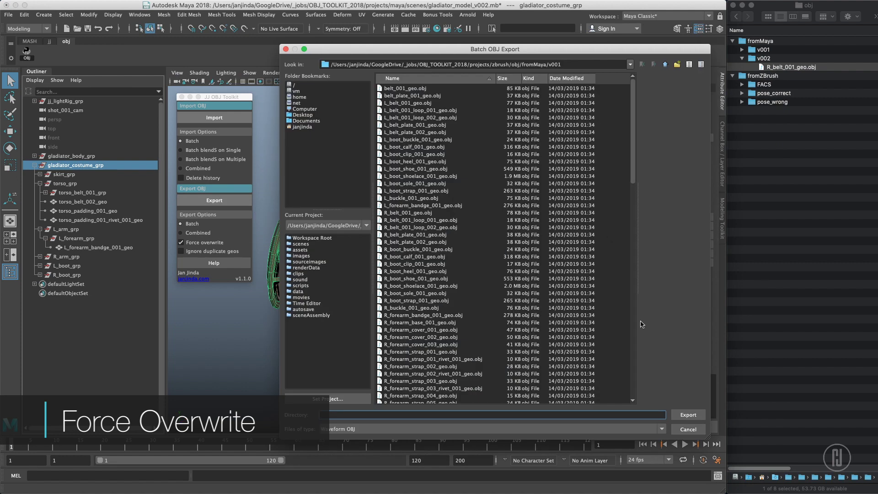
pyautogui.click(688, 415)
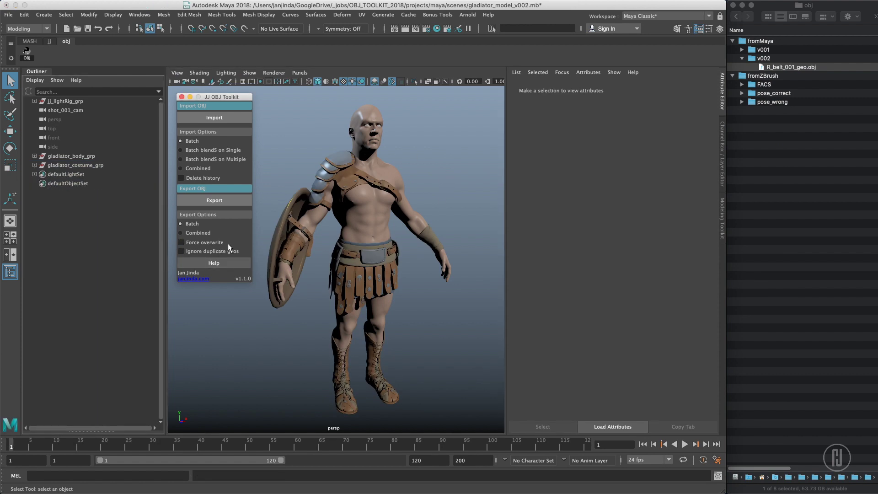
# Expand gladiator_body_grp in the Outliner and duplicate its body_geo mesh
pyautogui.keyDown('alt'); pyautogui.moveTo(291, 183); pyautogui.dragTo(301, 208); pyautogui.keyUp('alt')
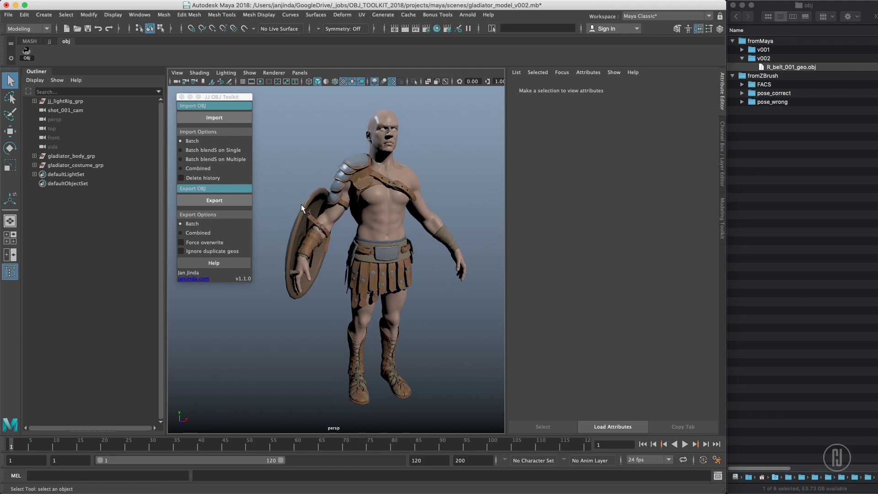
pyautogui.click(389, 228)
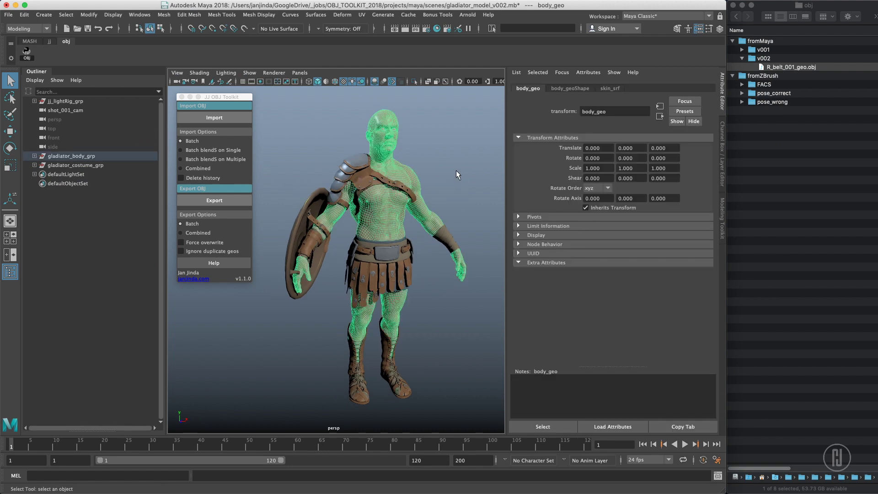
pyautogui.keyDown('alt'); pyautogui.moveTo(430, 192); pyautogui.dragTo(438, 184); pyautogui.keyUp('alt')
pyautogui.click(35, 156)
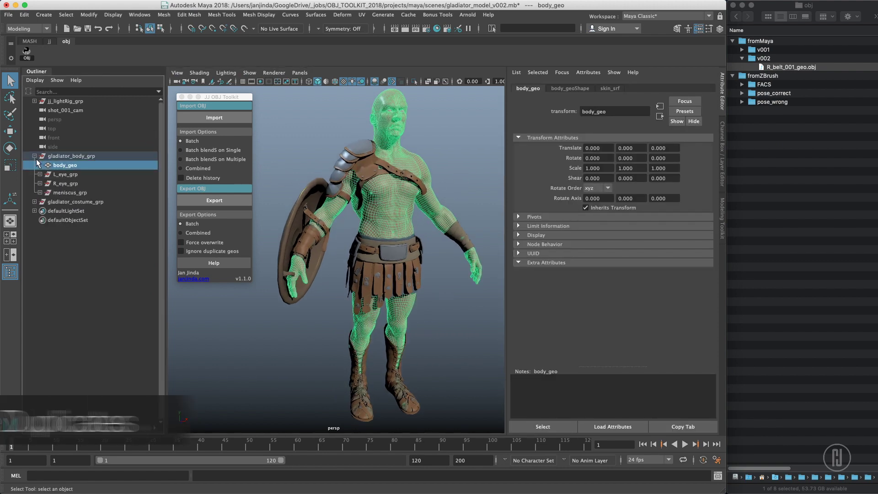
pyautogui.click(327, 153)
pyautogui.click(97, 166)
pyautogui.hotkey('ctrl', 'd')
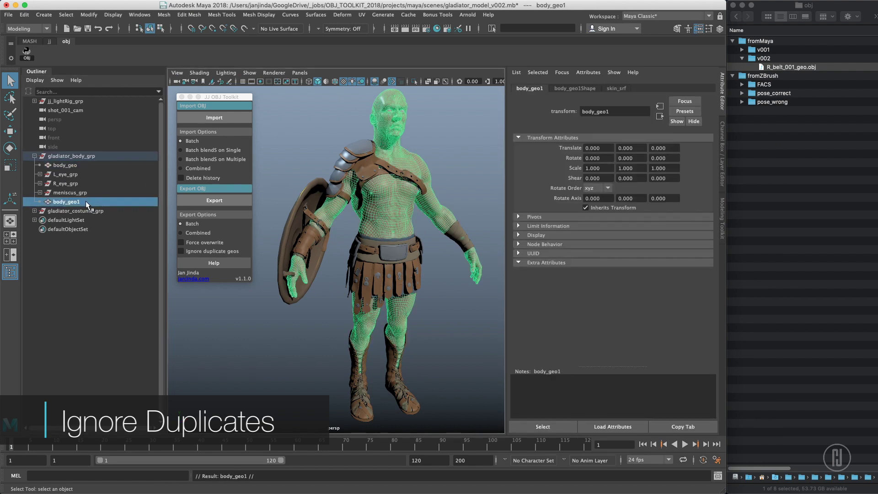
# Move the duplicated body mesh sideways so it stands beside the gladiator
pyautogui.keyDown('alt'); pyautogui.moveTo(357, 295); pyautogui.dragTo(408, 331); pyautogui.keyUp('alt')
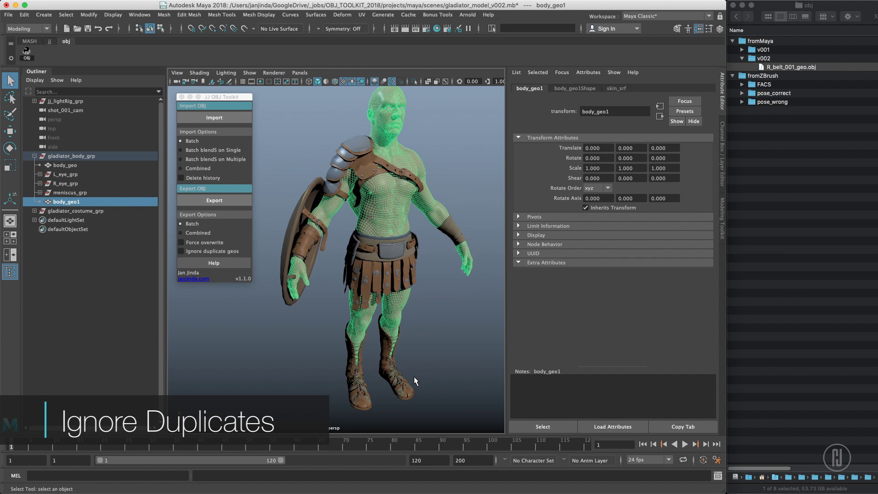
pyautogui.press('w')
pyautogui.moveTo(412, 374); pyautogui.dragTo(467, 359)
# Unparent the duplicated body from gladiator_body_grp and rename it body_geo
pyautogui.moveTo(71, 204); pyautogui.dragTo(70, 219, button='middle')
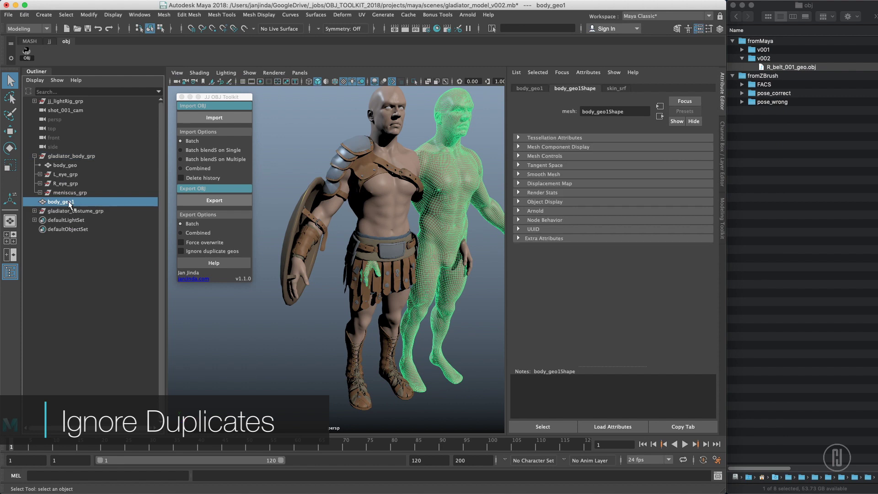
pyautogui.doubleClick(70, 204)
pyautogui.write('body_geo')
pyautogui.press('Return')
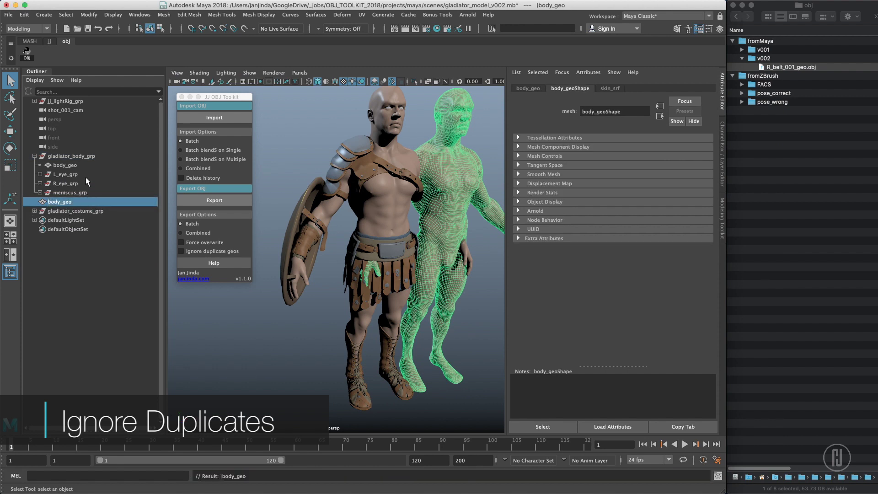
# Select the grouped and the ungrouped body_geo in turn to compare the two identically named meshes
pyautogui.click(75, 165)
pyautogui.click(76, 202)
pyautogui.click(78, 165)
pyautogui.click(77, 202)
pyautogui.click(81, 165)
pyautogui.click(83, 202)
pyautogui.click(285, 164)
pyautogui.moveTo(285, 163)
pyautogui.keyDown('alt'); pyautogui.mouseDown()
pyautogui.moveTo(302, 154)
pyautogui.moveTo(286, 161)
pyautogui.mouseUp(); pyautogui.keyUp('alt')
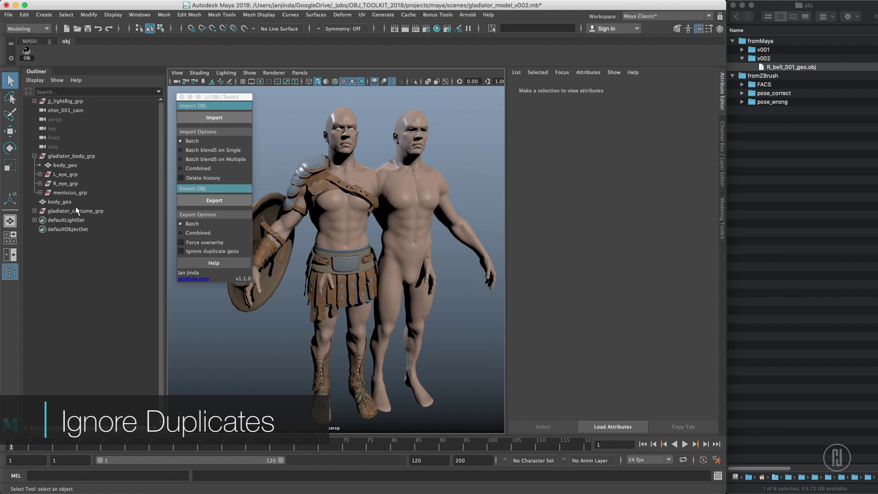
# Try to batch export gladiator_body_grp with Ignore duplicate geos disabled
pyautogui.click(73, 156)
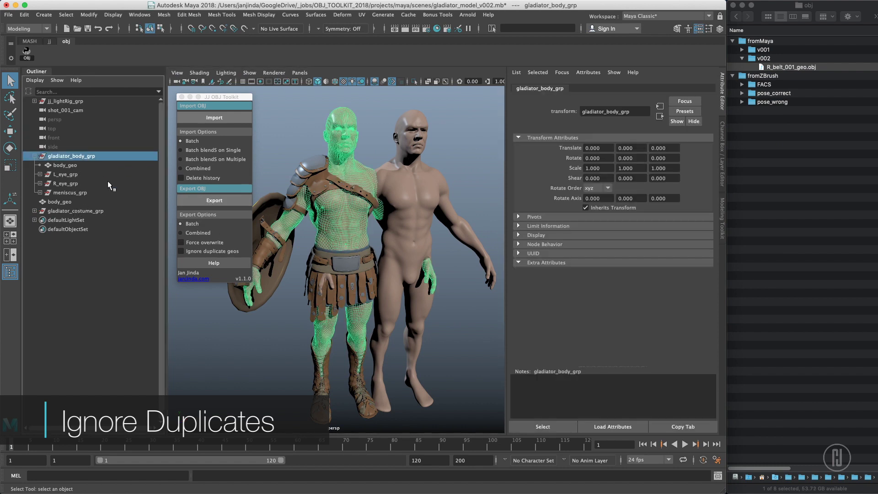
pyautogui.click(223, 201)
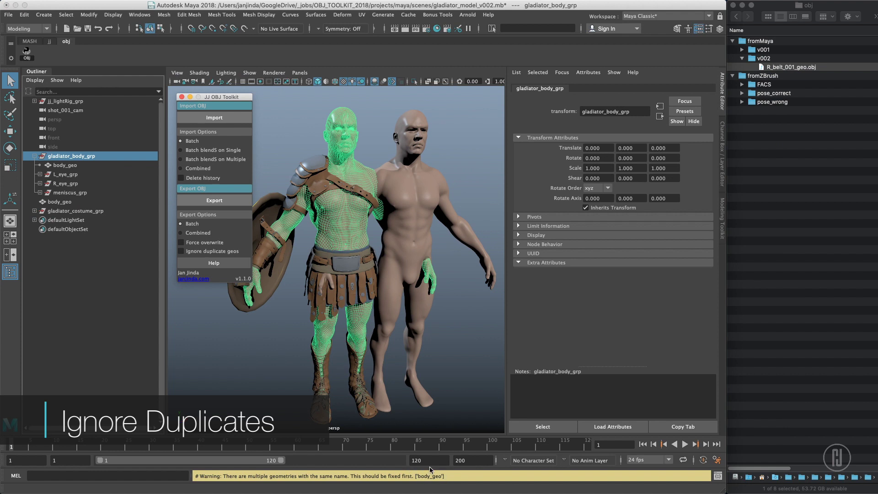
pyautogui.click(434, 403)
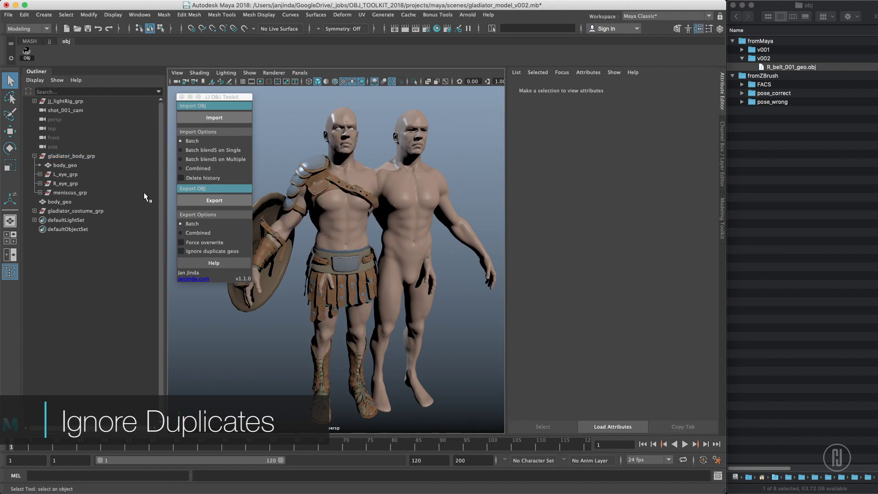
# Enable Ignore duplicate geos and batch export gladiator_body_grp into a new fromMaya folder named v003
pyautogui.keyDown('alt'); pyautogui.moveTo(295, 130); pyautogui.dragTo(307, 164); pyautogui.keyUp('alt')
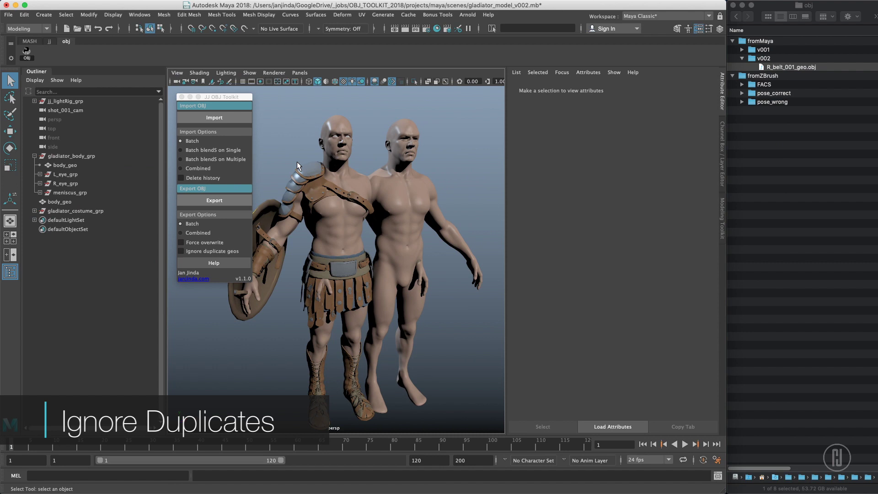
pyautogui.keyDown('alt'); pyautogui.moveTo(311, 146); pyautogui.dragTo(326, 165, button='right'); pyautogui.keyUp('alt')
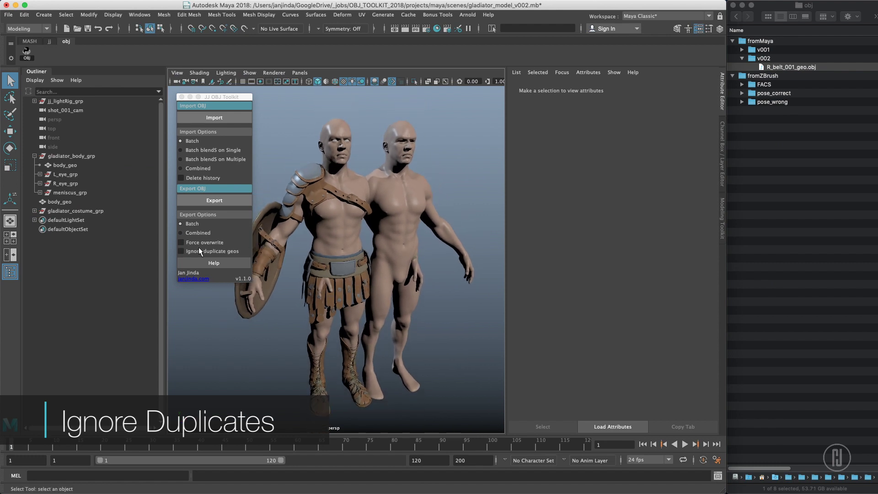
pyautogui.click(225, 251)
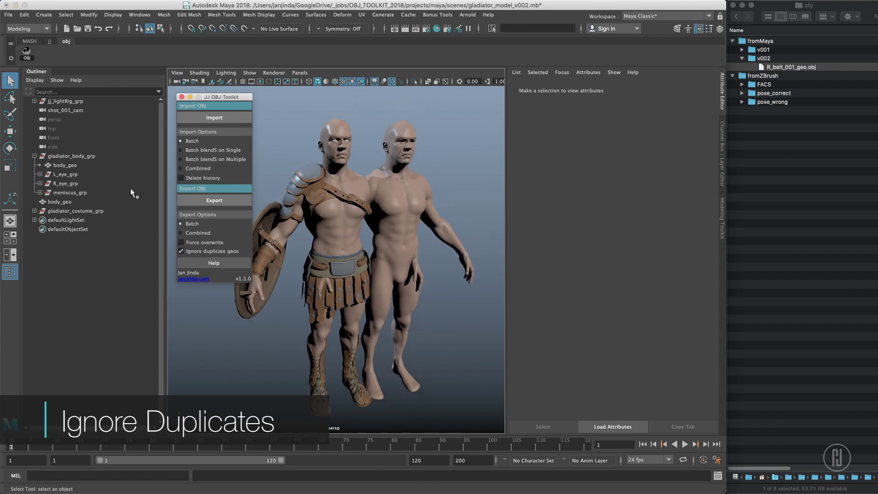
pyautogui.click(116, 156)
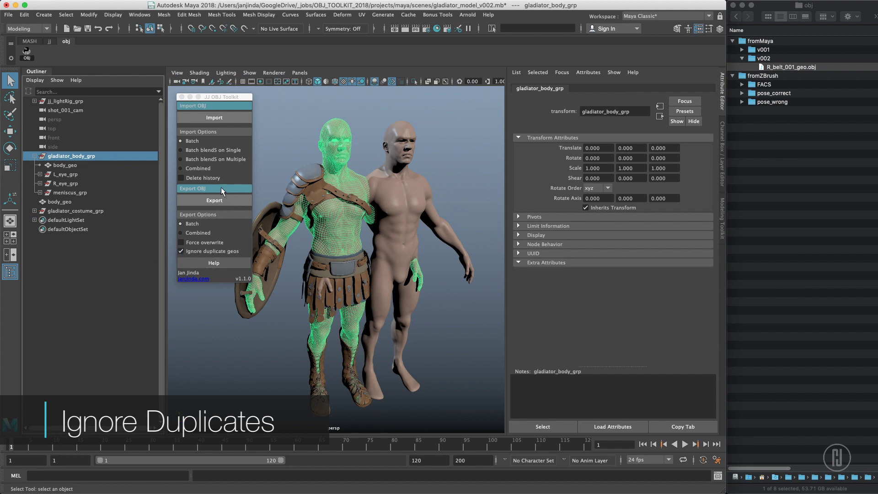
pyautogui.click(226, 203)
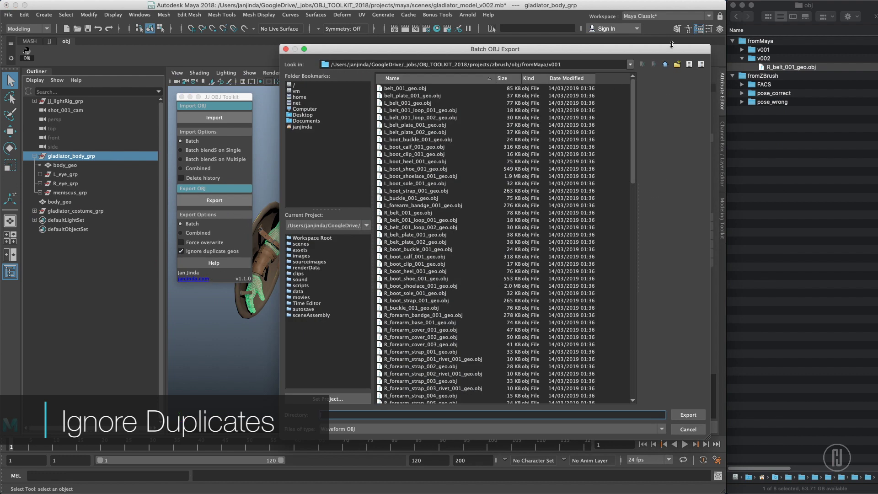
pyautogui.click(664, 64)
pyautogui.click(677, 64)
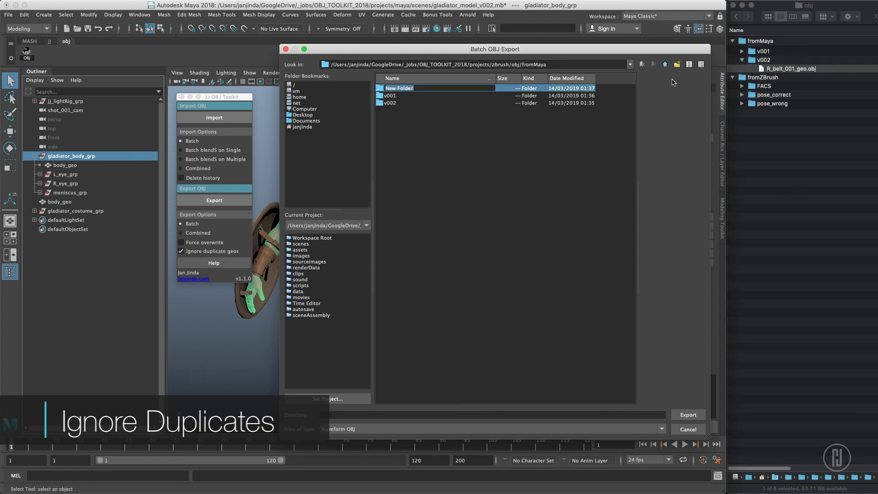
pyautogui.write('v003')
pyautogui.press('Return')
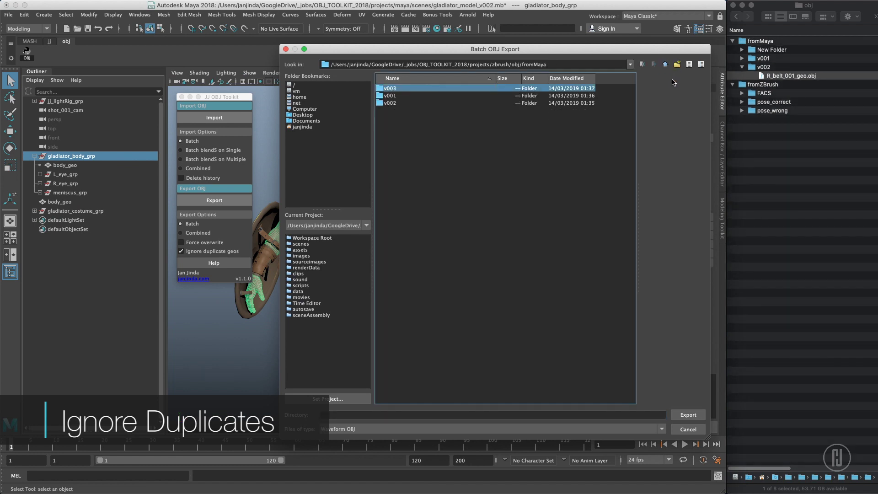
pyautogui.doubleClick(525, 88)
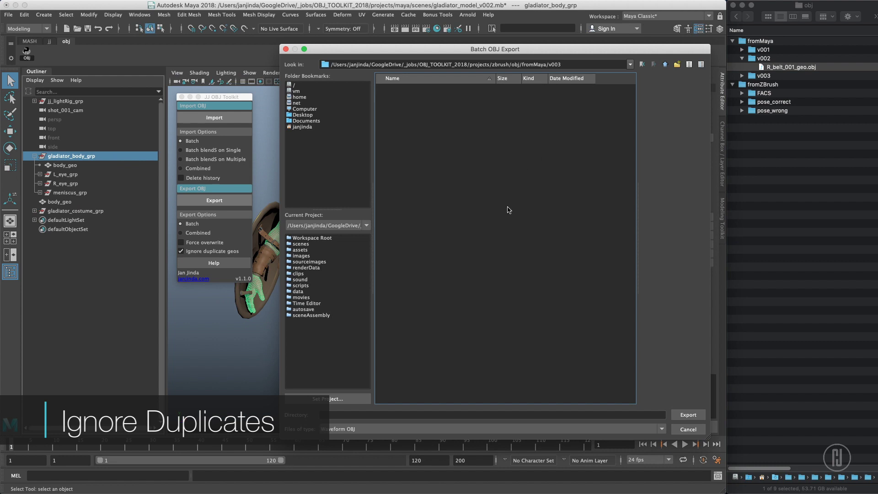
pyautogui.click(688, 415)
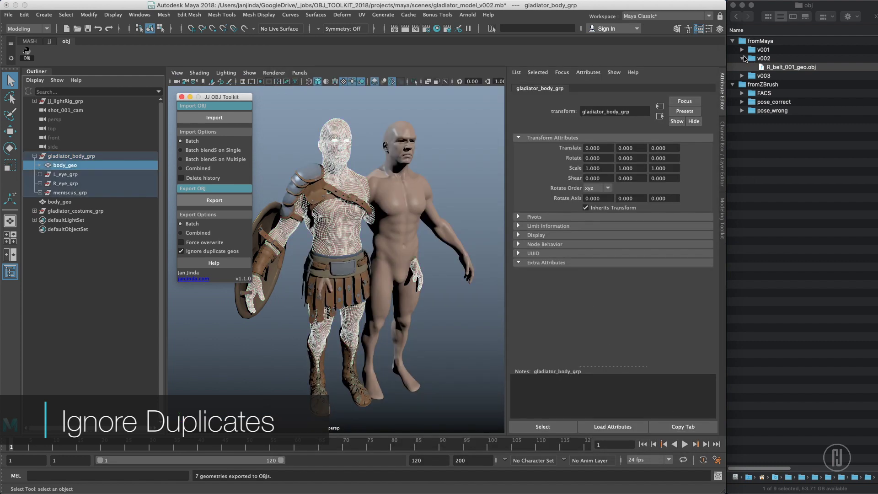
# In Finder, collapse v002, expand v003 and select gladiator_body_grp_body_geo.obj to check its file name
pyautogui.click(741, 58)
pyautogui.click(741, 67)
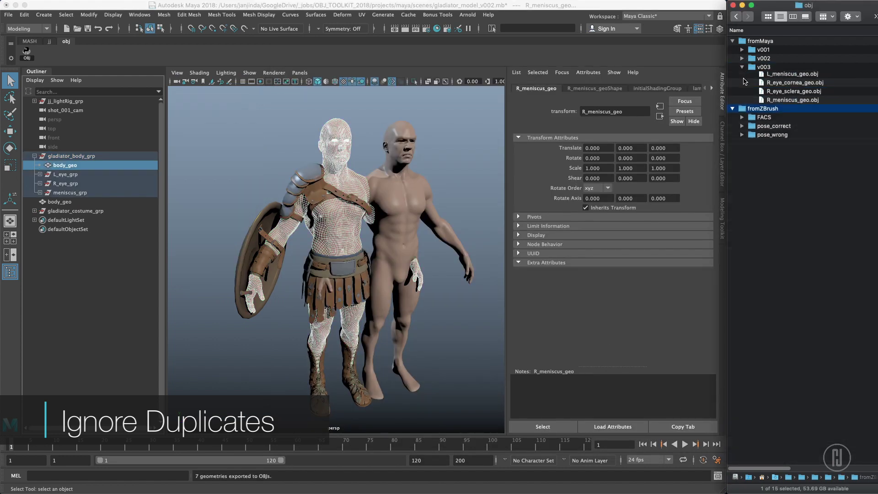
pyautogui.click(804, 77)
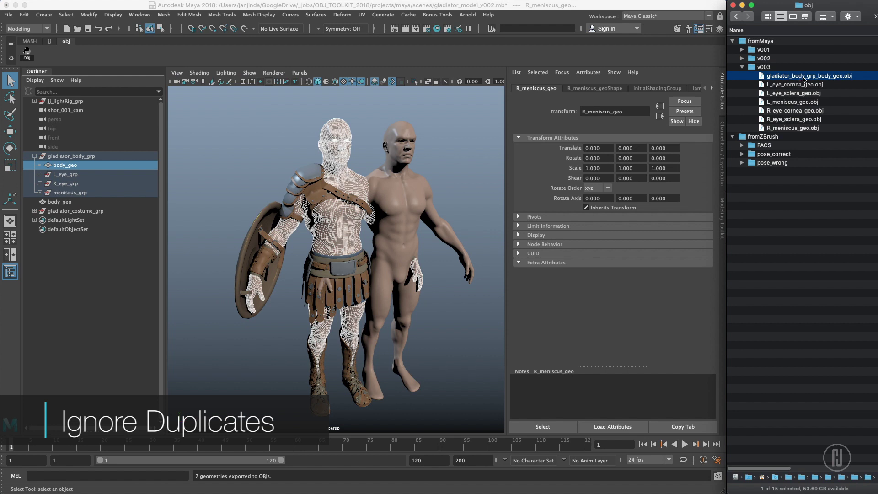
# In Maya, disable Ignore duplicate geos and delete the ungrouped body_geo duplicate
pyautogui.click(66, 156)
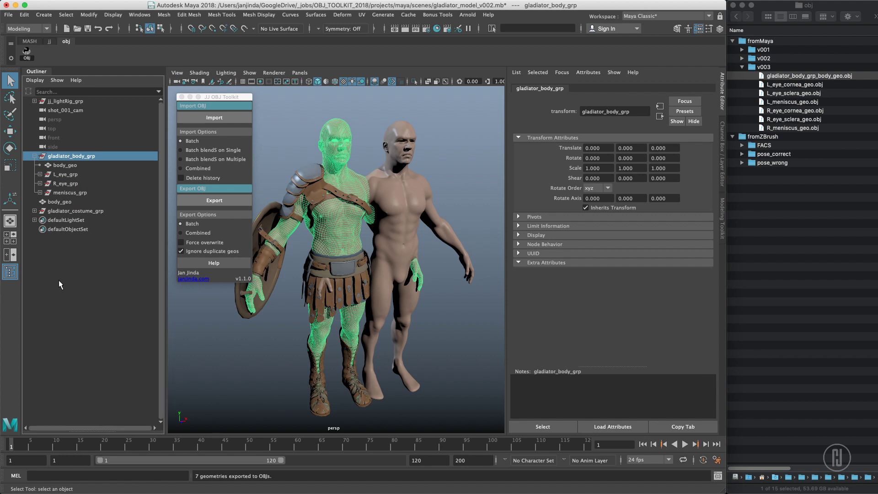
pyautogui.click(446, 154)
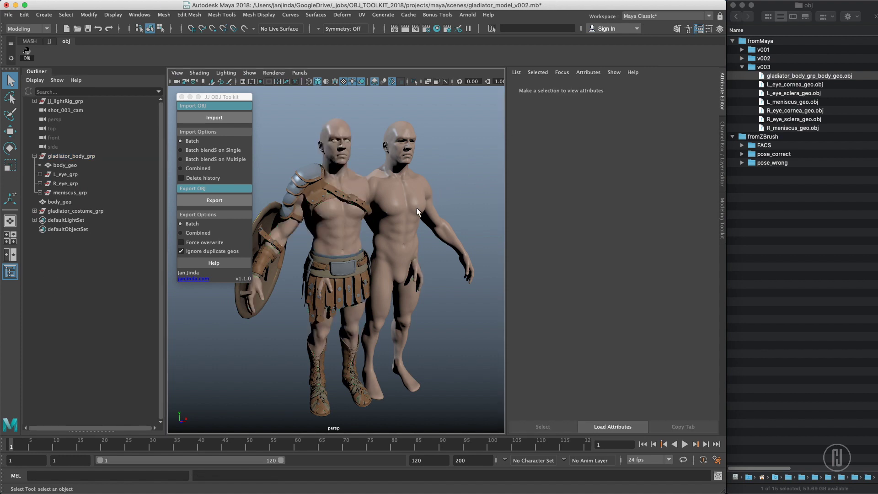
pyautogui.click(182, 256)
pyautogui.click(181, 251)
pyautogui.click(64, 203)
pyautogui.press('Delete')
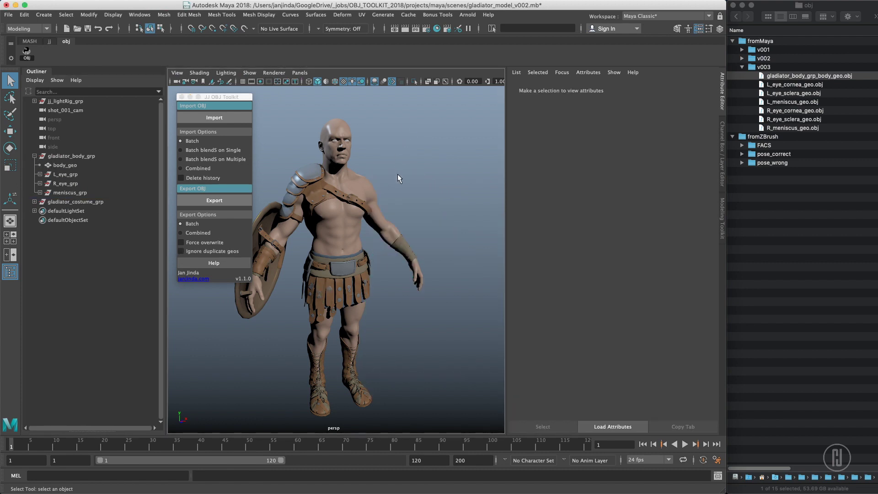
# Collapse gladiator_body_grp and hide both gladiator_body_grp and gladiator_costume_grp
pyautogui.click(35, 155)
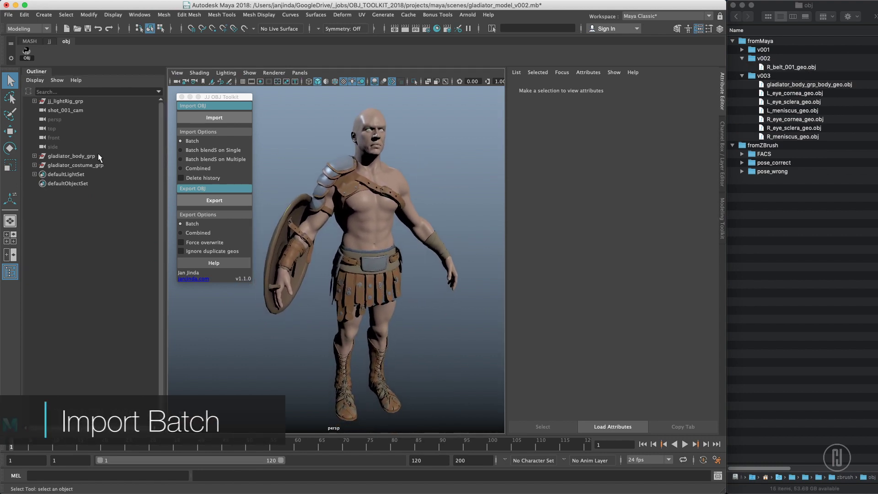
pyautogui.moveTo(98, 153); pyautogui.dragTo(111, 167)
pyautogui.hotkey('ctrl', 'h')
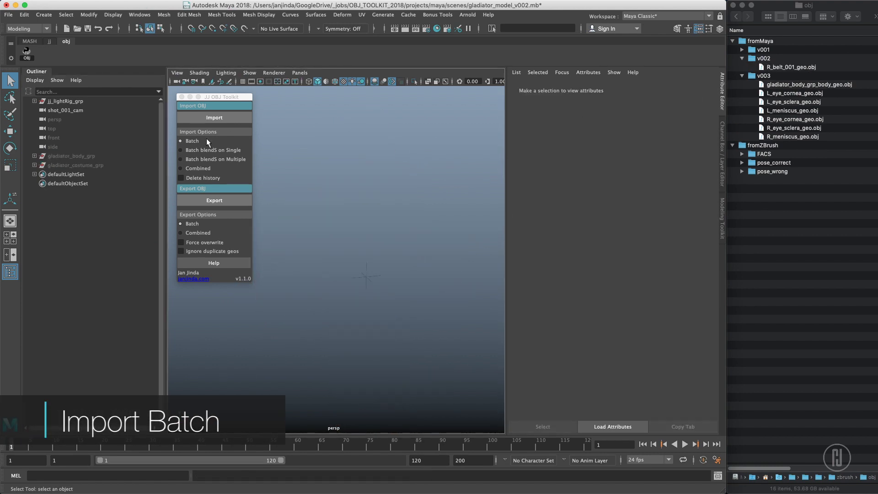
# Batch import belt_001_geo.obj through R_forearm_cover_002_geo.obj from the fromMaya v001 folder
pyautogui.click(222, 121)
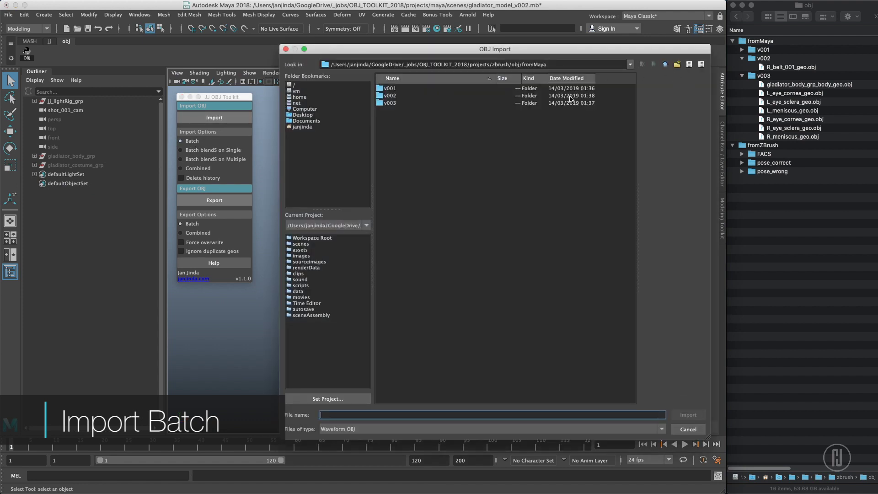
pyautogui.click(571, 88)
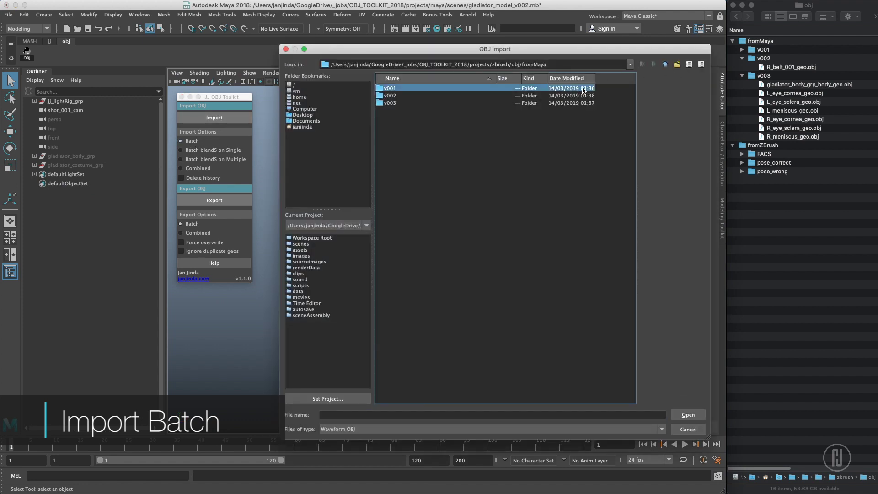
pyautogui.doubleClick(581, 88)
pyautogui.click(573, 104)
pyautogui.click(484, 90)
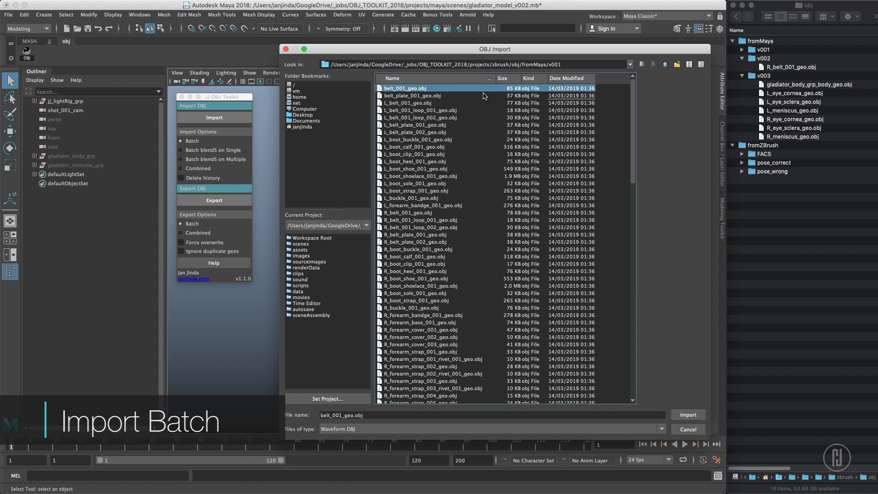
pyautogui.keyDown('shift'); pyautogui.click(469, 339); pyautogui.keyUp('shift')
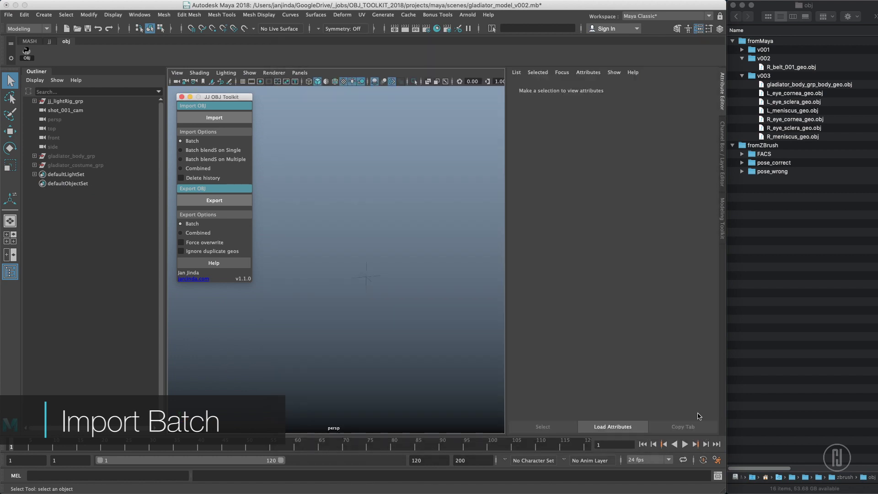
pyautogui.click(684, 415)
pyautogui.keyDown('alt'); pyautogui.moveTo(342, 176); pyautogui.dragTo(363, 171); pyautogui.keyUp('alt')
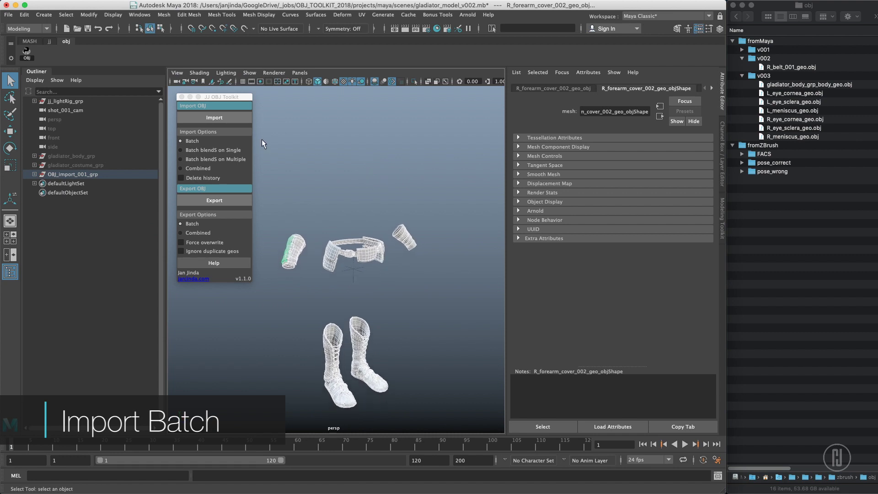
# Expand OBJ_import_001_grp, check several of its imported geometries one by one, and delete the whole group
pyautogui.click(85, 175)
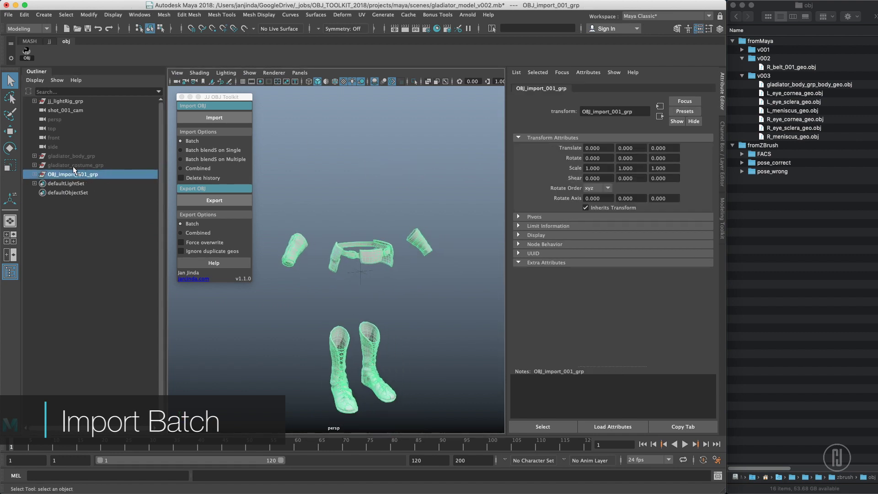
pyautogui.click(35, 174)
pyautogui.click(84, 194)
pyautogui.click(84, 238)
pyautogui.click(81, 283)
pyautogui.click(73, 330)
pyautogui.click(84, 247)
pyautogui.click(109, 176)
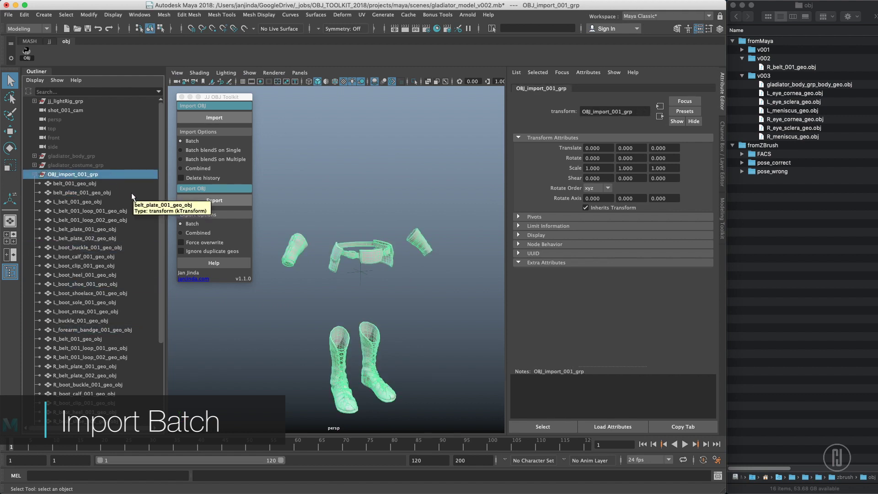
pyautogui.press('Delete')
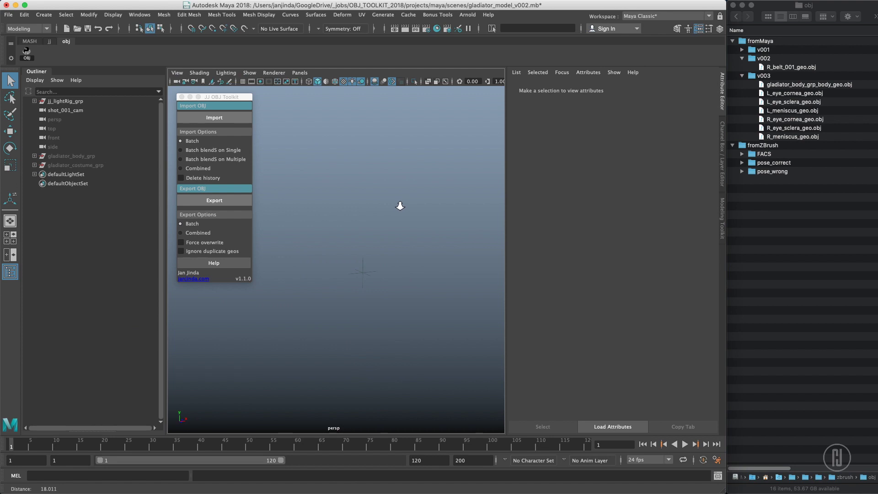
# Import the left belt plate and left boot OBJ files from the v001 folder using the Combined import option
pyautogui.click(201, 169)
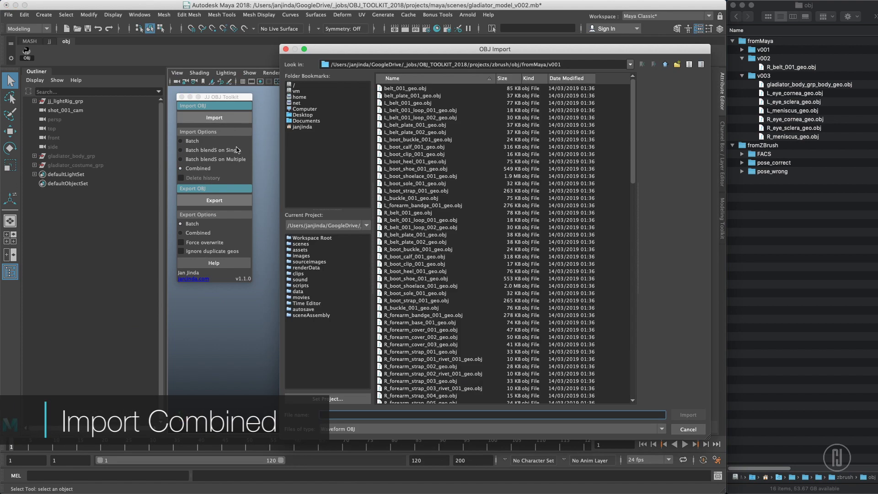
pyautogui.moveTo(454, 125); pyautogui.dragTo(455, 197)
pyautogui.click(688, 415)
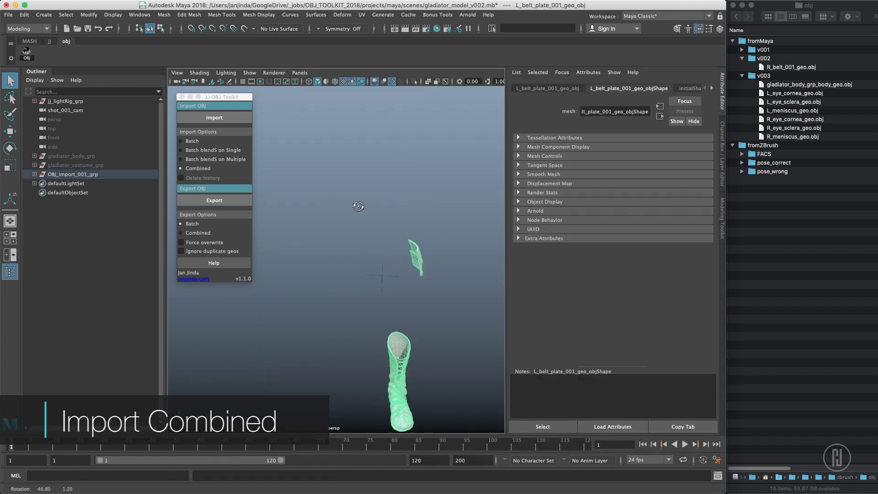
# Expand OBJ_import_001_grp to check its combined mesh, and delete the group
pyautogui.click(35, 175)
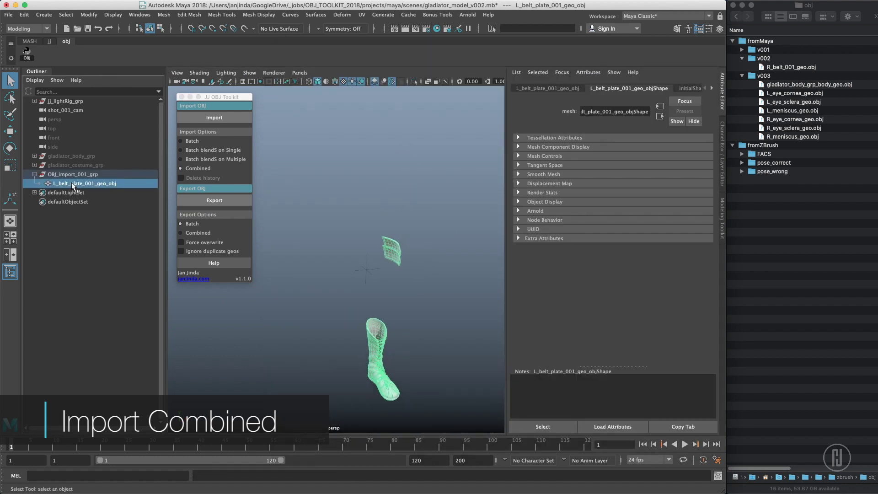
pyautogui.click(109, 177)
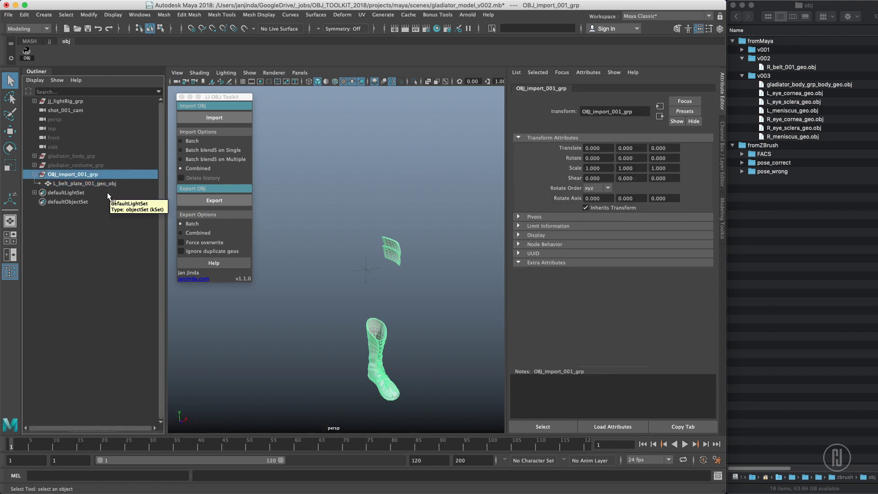
pyautogui.press('Delete')
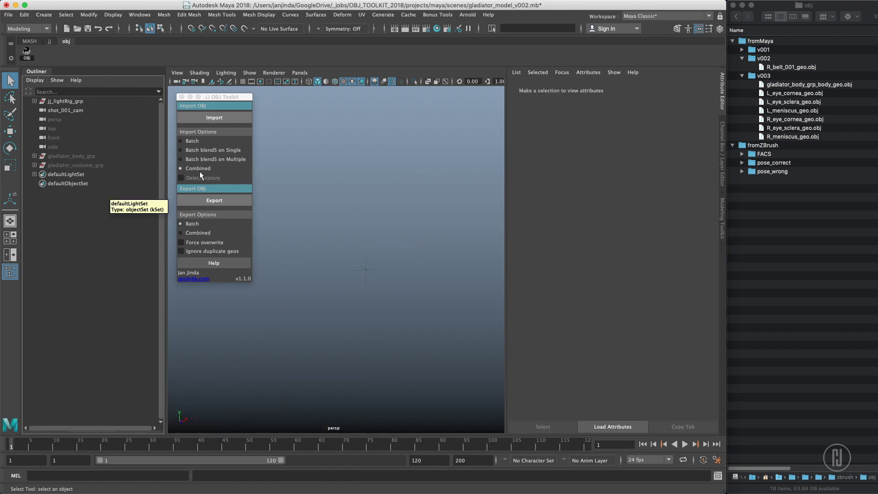
# Unhide gladiator_body_grp and gladiator_costume_grp, and clear the selection
pyautogui.click(97, 156)
pyautogui.keyDown('shift'); pyautogui.click(107, 164); pyautogui.keyUp('shift')
pyautogui.hotkey('shift', 'h')
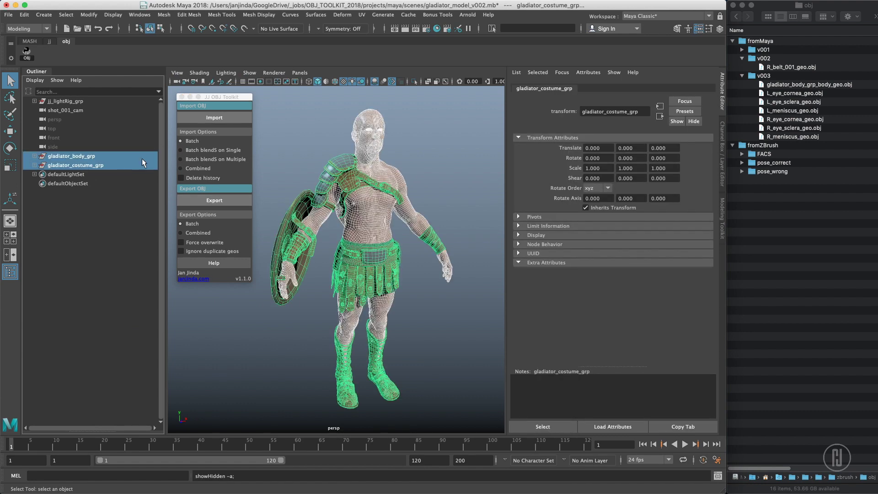
pyautogui.click(171, 166)
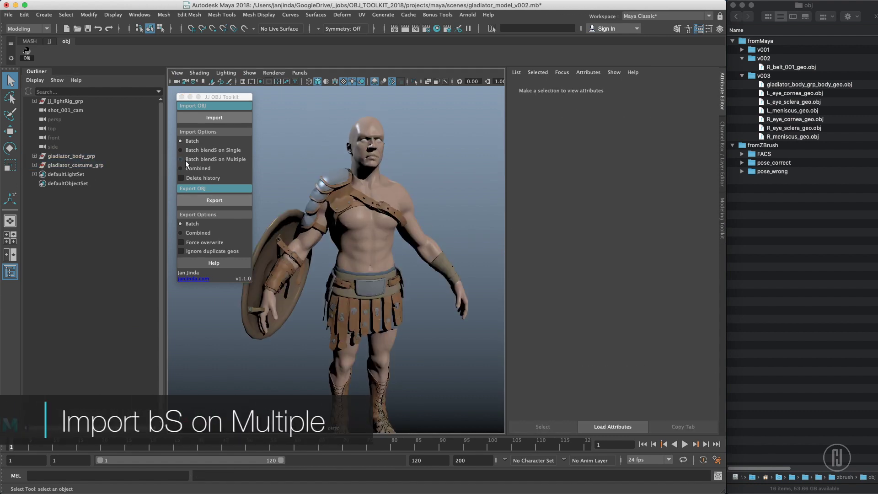
pyautogui.keyDown('alt'); pyautogui.moveTo(360, 149); pyautogui.dragTo(396, 172); pyautogui.keyUp('alt')
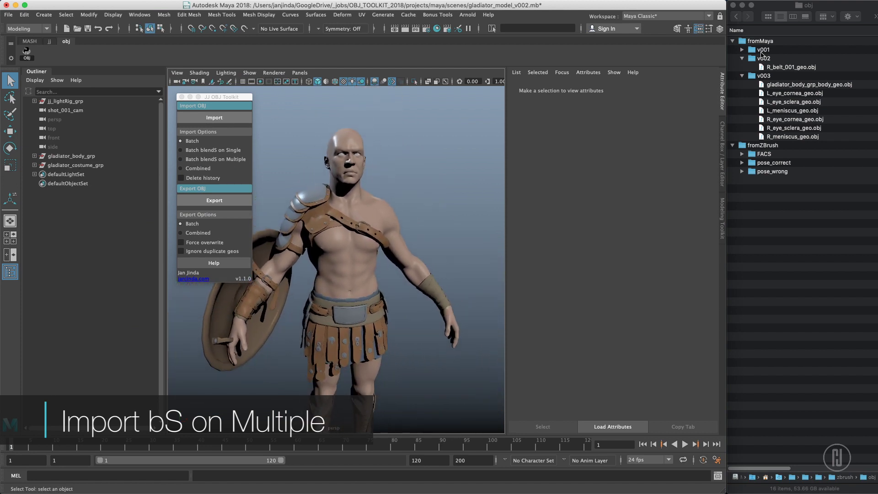
# Compare the OBJ names in Finder's fromZBrush pose_correct folder with the geometries in Maya's gladiator_body_grp and R_eye_grp
pyautogui.click(732, 41)
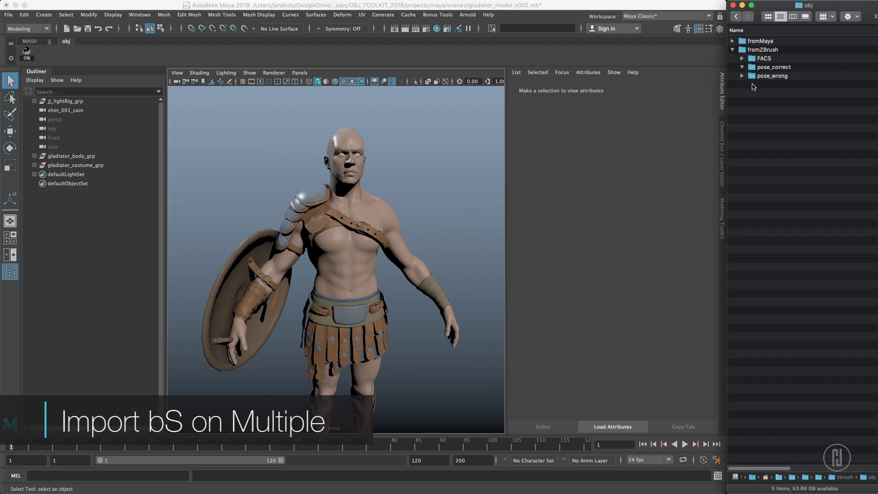
pyautogui.click(742, 68)
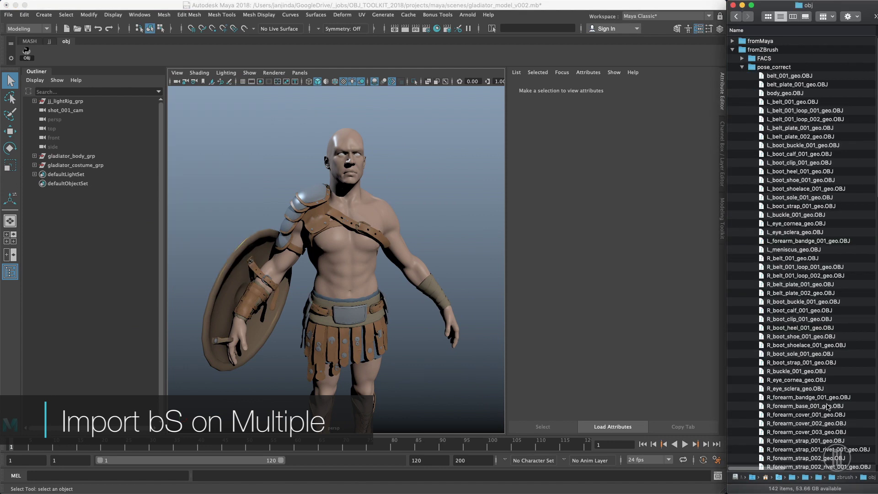
pyautogui.click(35, 157)
pyautogui.click(39, 183)
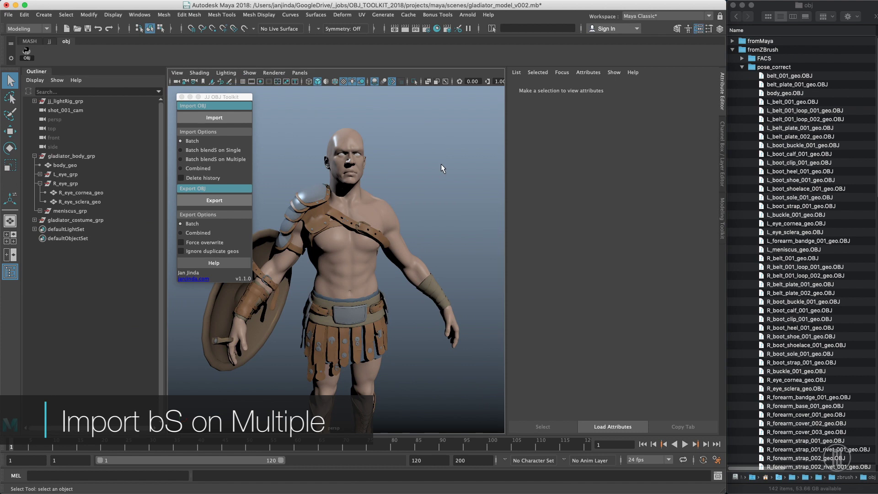
pyautogui.keyDown('alt'); pyautogui.moveTo(447, 161); pyautogui.dragTo(400, 152, button='right'); pyautogui.keyUp('alt')
pyautogui.keyDown('alt'); pyautogui.moveTo(400, 152); pyautogui.dragTo(237, 152); pyautogui.keyUp('alt')
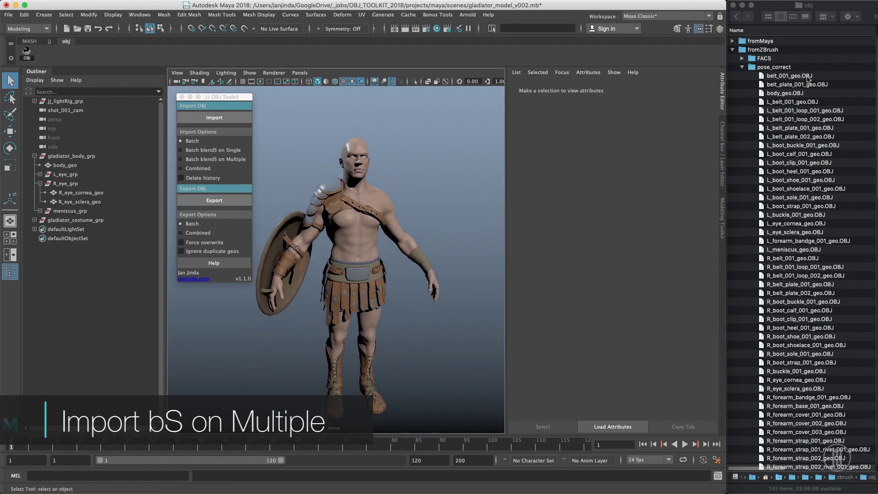
# Import all OBJ files from the fromZBrush pose_correct folder using the Batch blendS on Multiple option
pyautogui.click(228, 160)
pyautogui.click(196, 120)
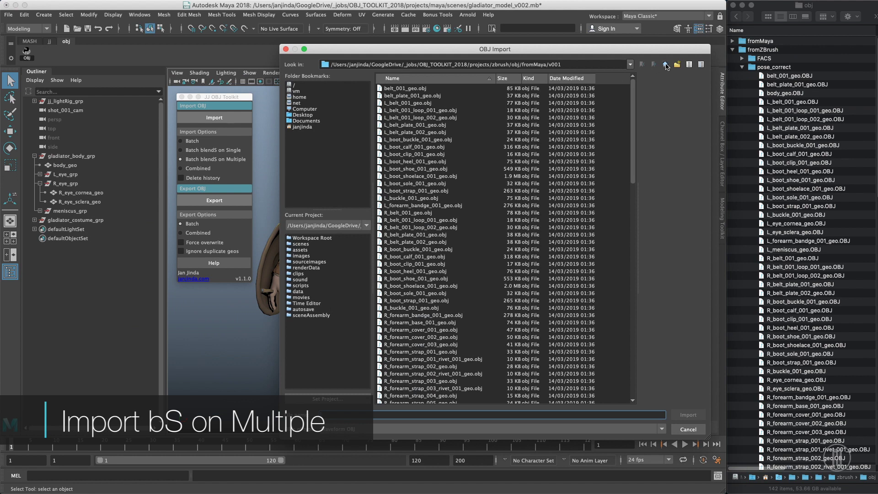
pyautogui.click(665, 64)
pyautogui.click(665, 64)
pyautogui.doubleClick(421, 97)
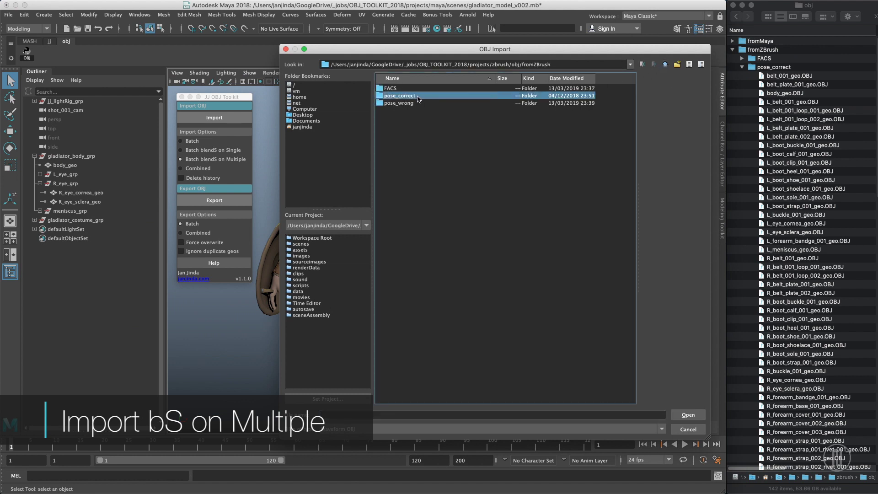
pyautogui.doubleClick(429, 97)
pyautogui.click(451, 111)
pyautogui.press('super+a')
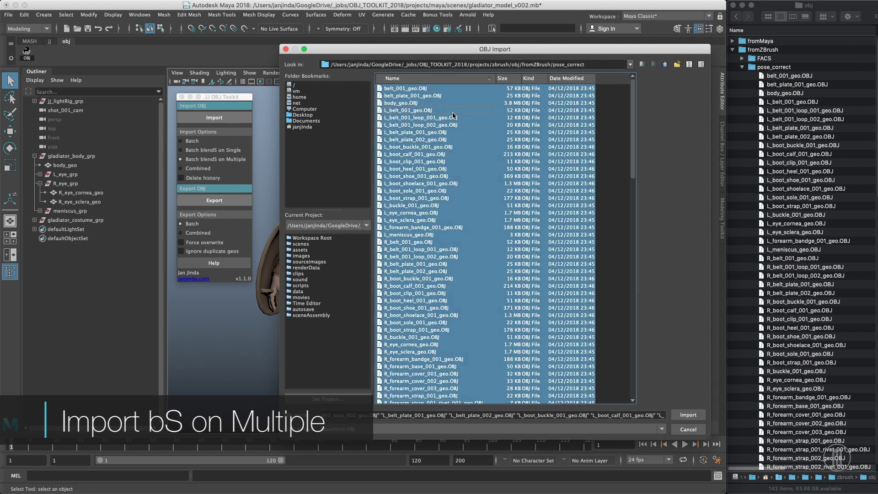
pyautogui.click(689, 414)
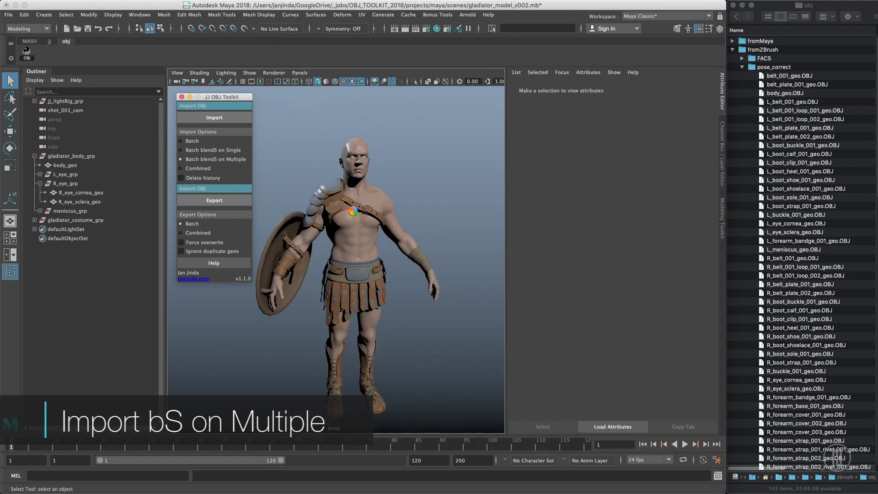
# Test the pose by moving the Blend Shapes Amount of bShape_ctrl to 0 and back to 1, and clear the selection
pyautogui.keyDown('alt'); pyautogui.moveTo(402, 169); pyautogui.dragTo(423, 166); pyautogui.keyUp('alt')
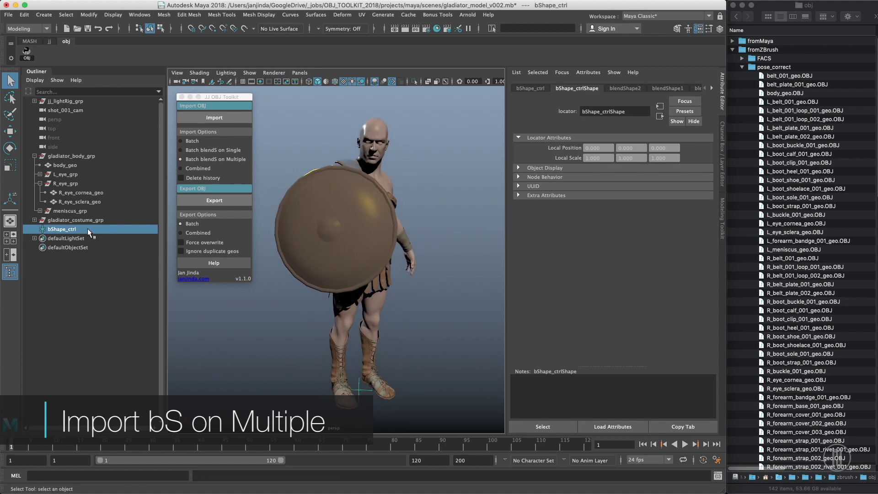
pyautogui.click(531, 88)
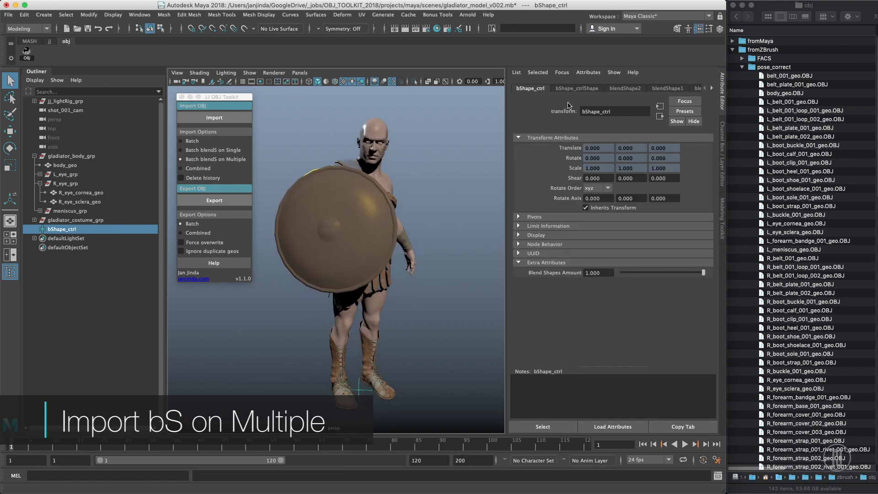
pyautogui.moveTo(703, 273); pyautogui.dragTo(605, 284)
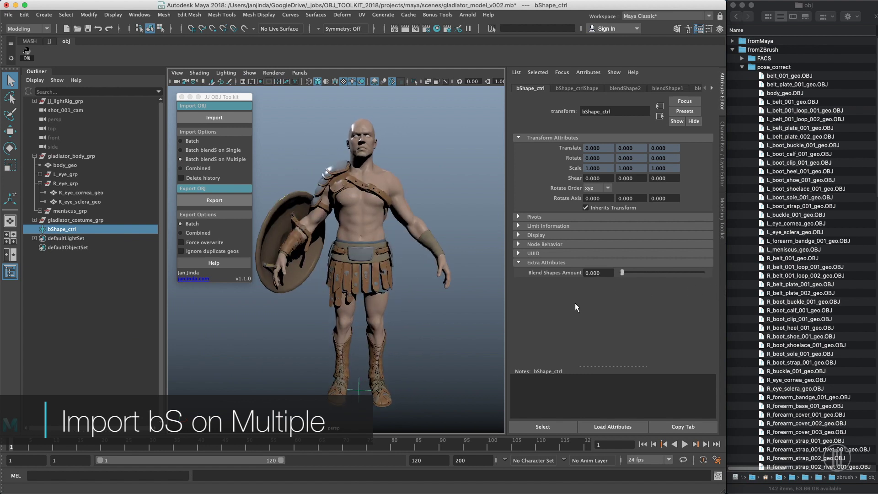
pyautogui.moveTo(623, 272); pyautogui.dragTo(735, 273)
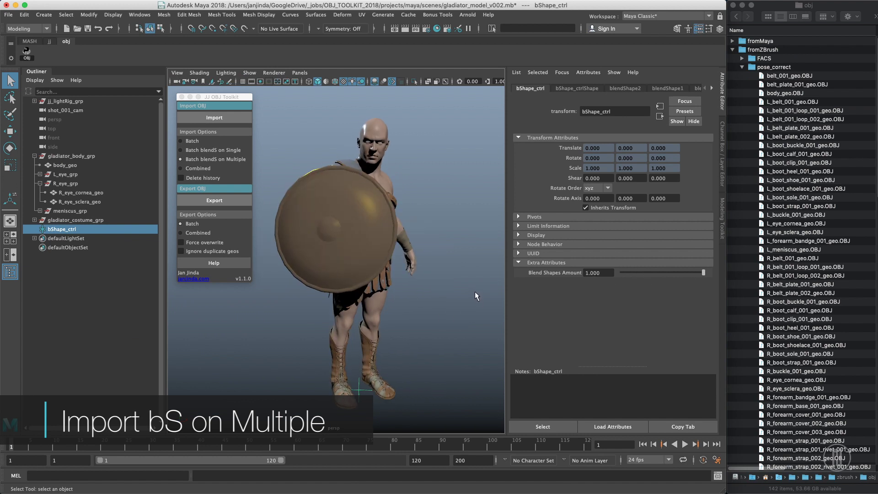
pyautogui.click(466, 335)
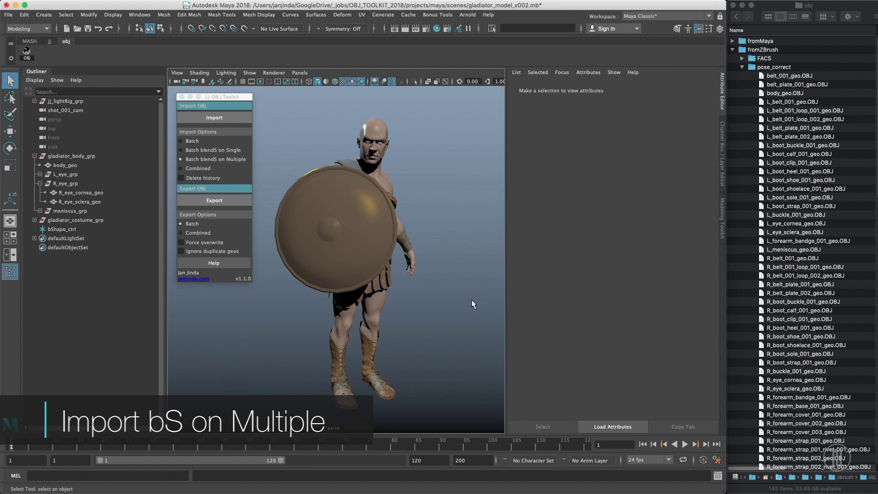
pyautogui.click(411, 267)
pyautogui.click(437, 311)
pyautogui.keyDown('alt'); pyautogui.moveTo(445, 251); pyautogui.dragTo(408, 215); pyautogui.keyUp('alt')
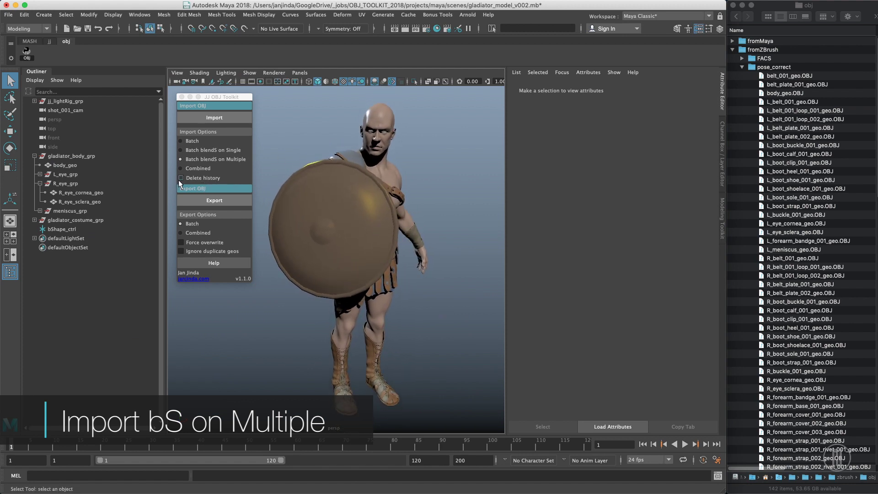
# Enable Delete history for imports and set the Blend Shapes Amount of bShape_ctrl to 0
pyautogui.click(214, 177)
pyautogui.click(52, 230)
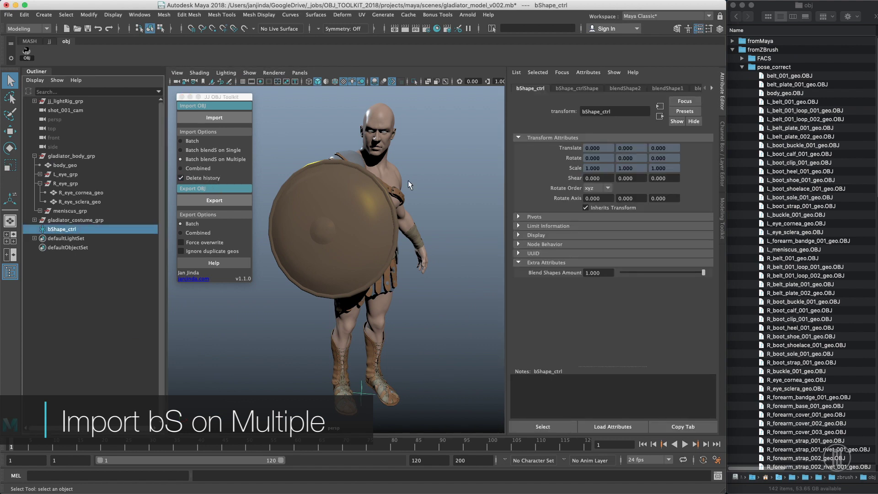
pyautogui.moveTo(640, 271); pyautogui.dragTo(646, 272)
pyautogui.keyDown('alt'); pyautogui.moveTo(408, 160); pyautogui.dragTo(459, 140); pyautogui.keyUp('alt')
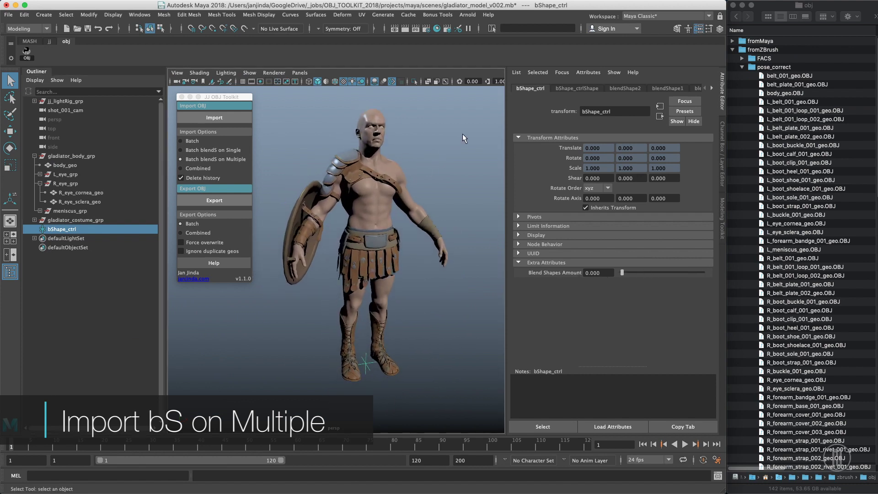
pyautogui.click(426, 161)
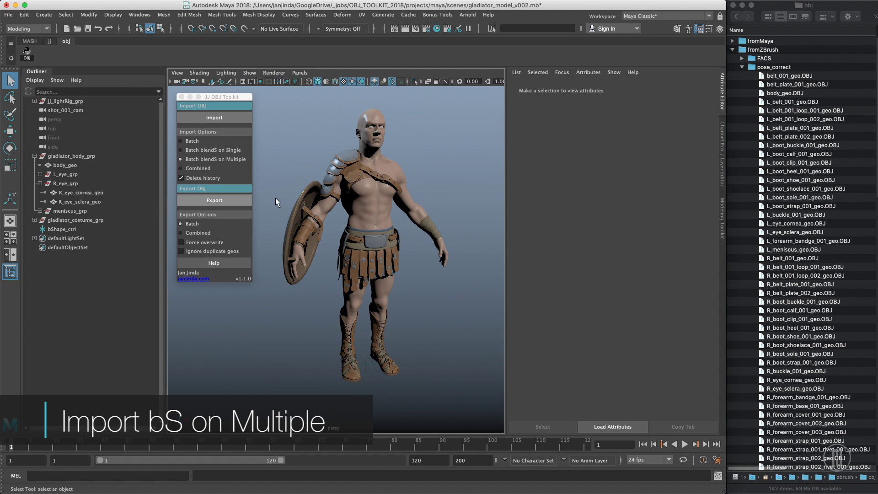
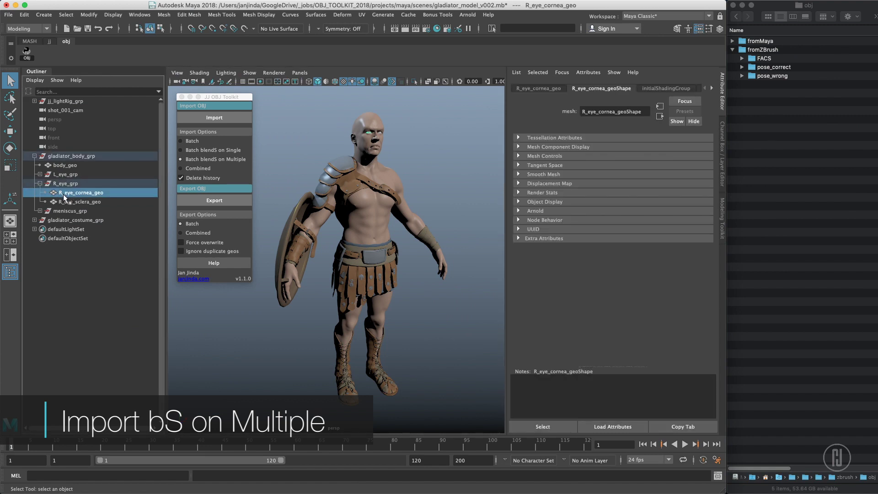
# Expand gladiator_costume_grp and rename its left forearm bandage geometry to L_foreArm_bandge_001_geo
pyautogui.click(34, 219)
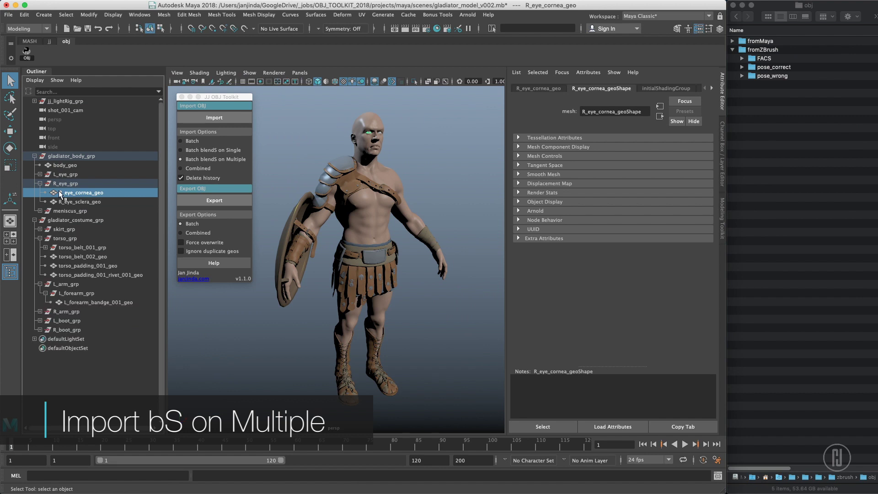
pyautogui.click(79, 303)
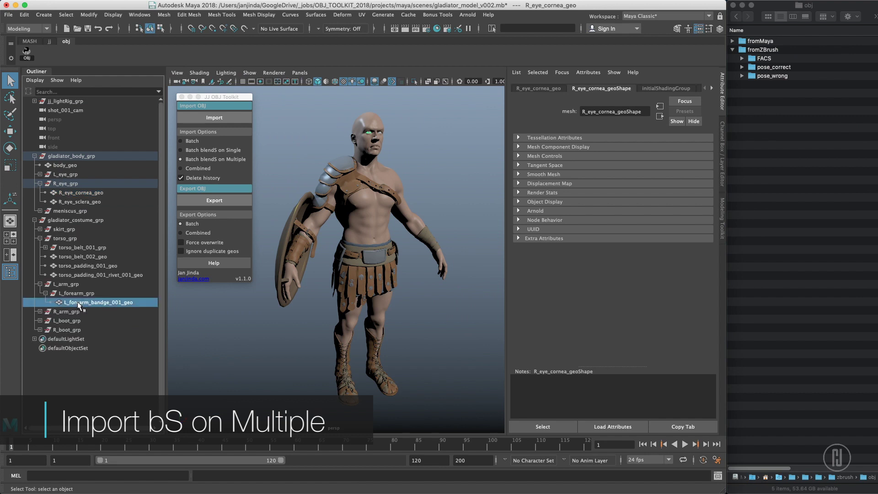
pyautogui.doubleClick(79, 303)
pyautogui.click(81, 303)
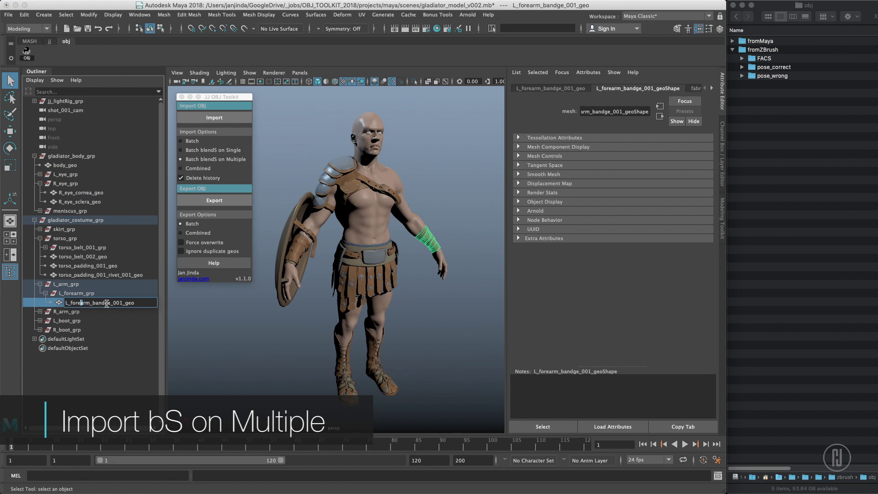
pyautogui.write('A')
pyautogui.press('Return')
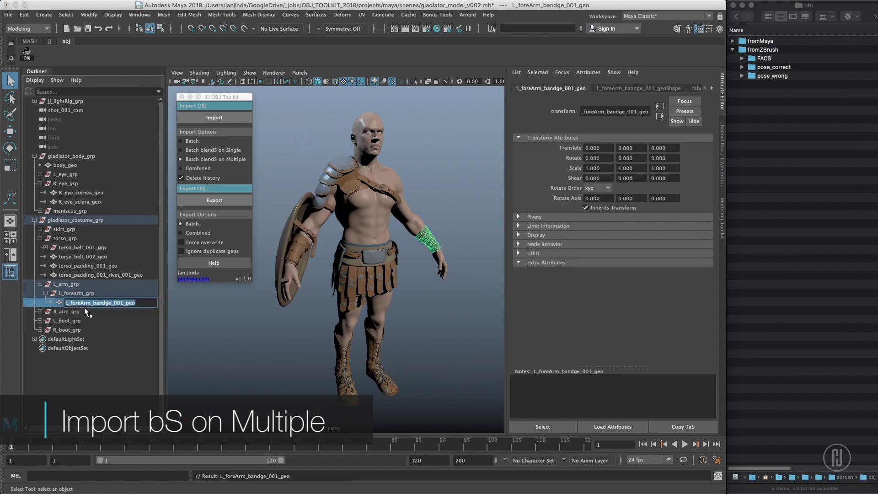
# Restore the lowercase "a" in the bandage's name, making it L_forearm_bandge_001_geo, and clear the selection
pyautogui.click(87, 322)
pyautogui.doubleClick(83, 303)
pyautogui.click(83, 303)
pyautogui.press('BackSpace')
pyautogui.write('a')
pyautogui.press('Return')
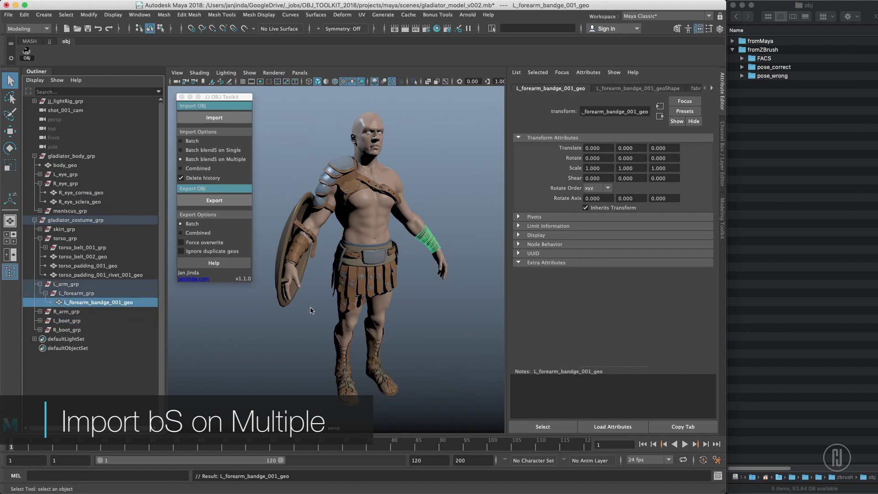
pyautogui.click(309, 326)
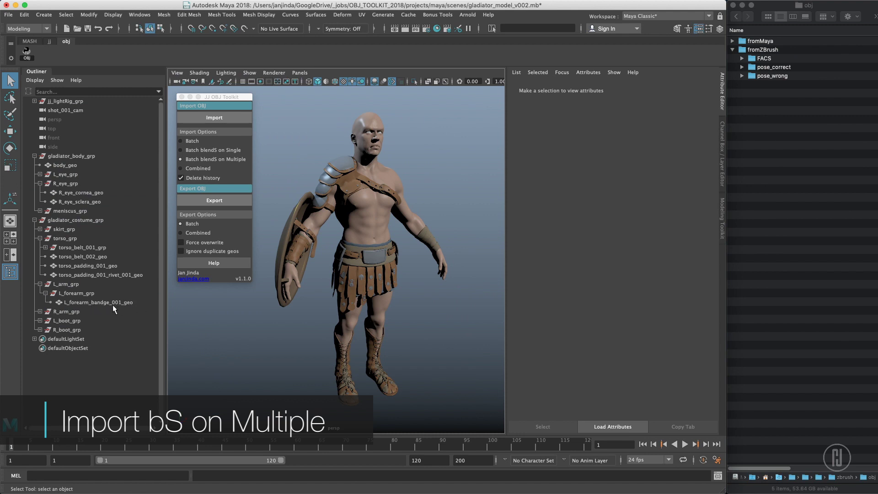
# Switch to Finder, expand the pose_wrong folder and compare its OBJ names with the geometry names in Maya's scene
pyautogui.click(741, 75)
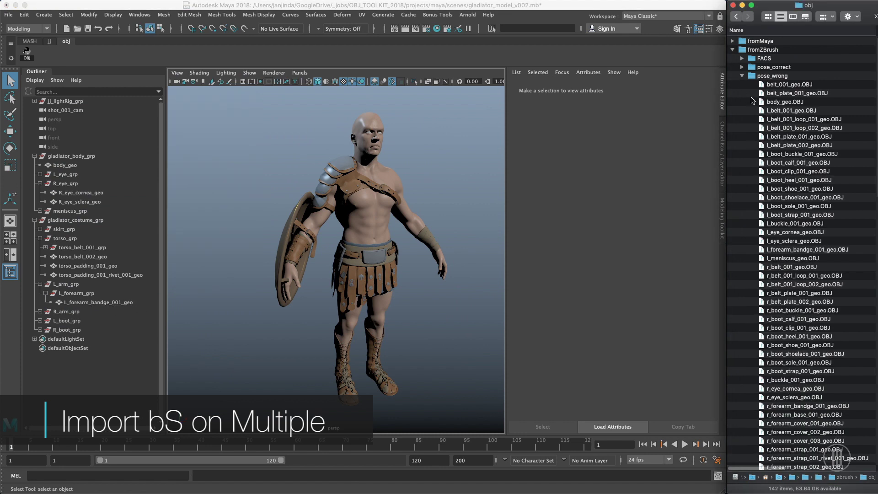
pyautogui.click(784, 215)
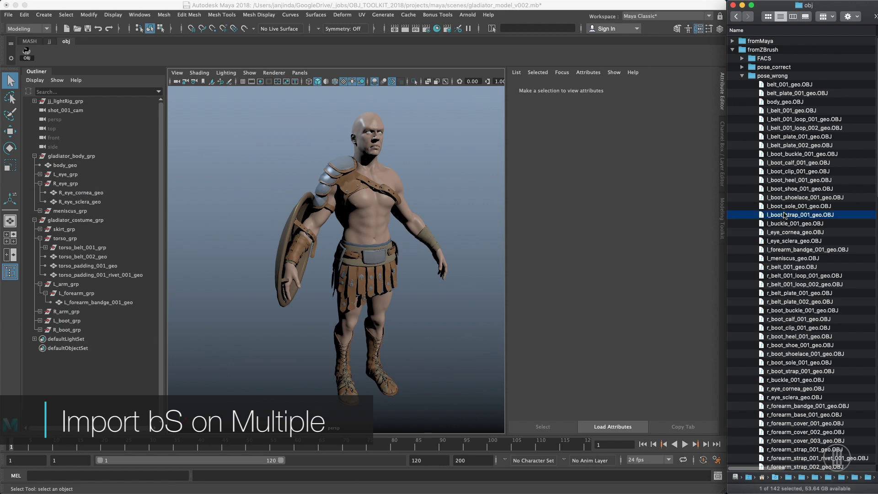
pyautogui.click(770, 414)
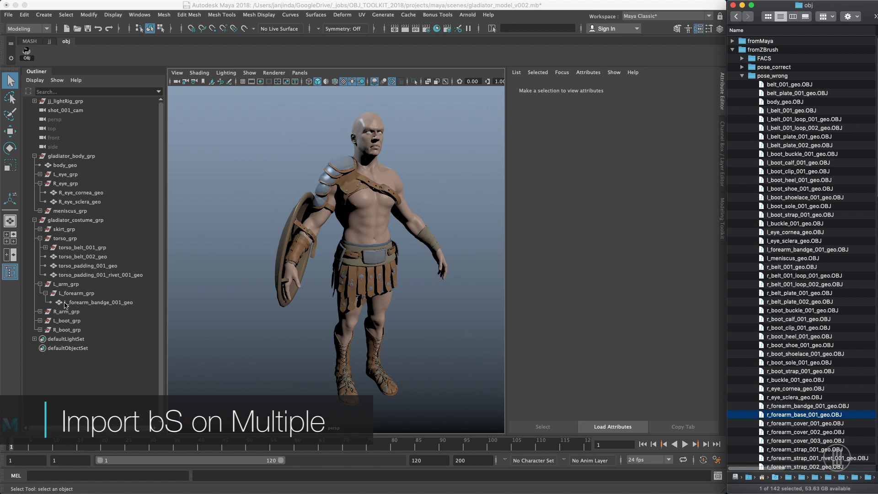
pyautogui.click(466, 184)
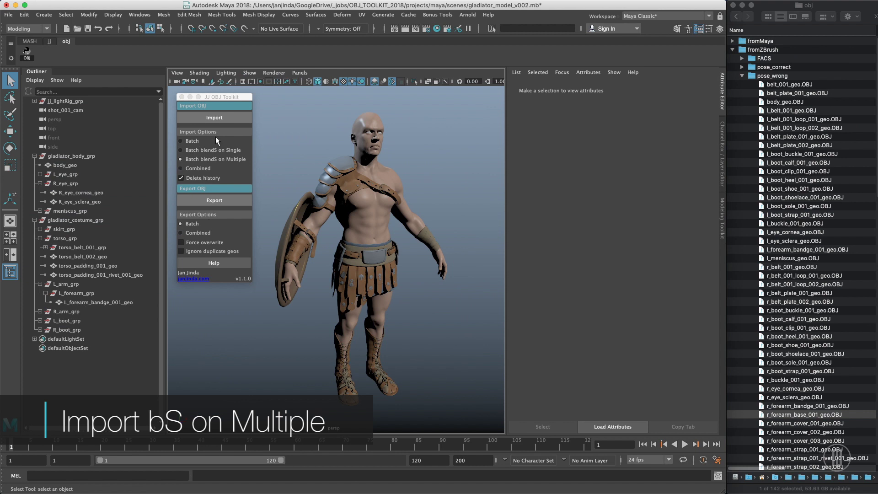
# Import all OBJ files from the fromZBrush pose_wrong folder using Batch blendS on Multiple with Delete history enabled
pyautogui.click(193, 175)
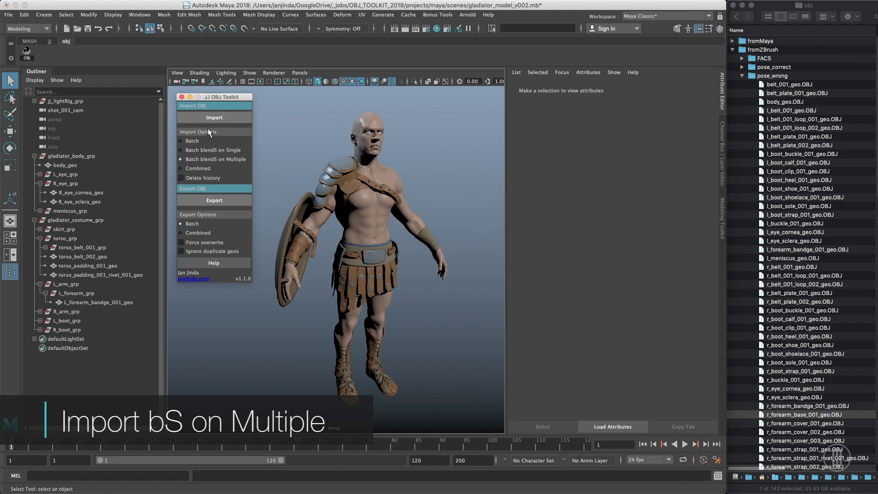
pyautogui.click(207, 178)
pyautogui.click(210, 119)
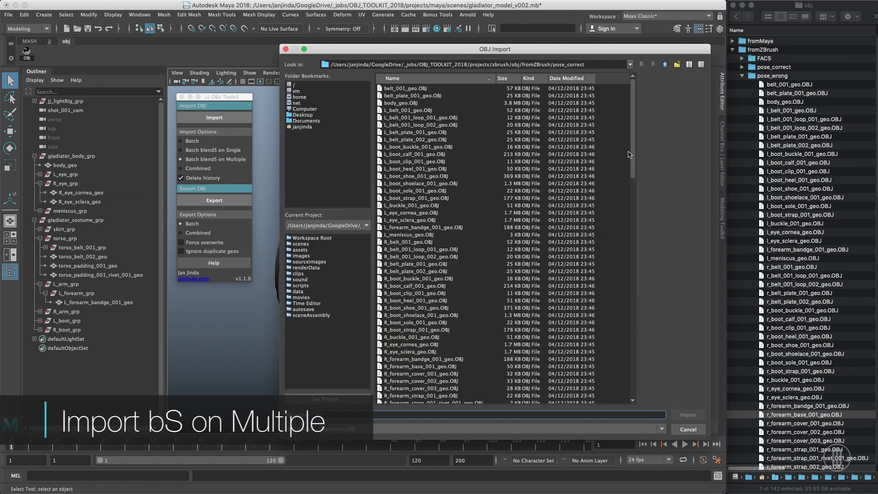
pyautogui.click(540, 244)
pyautogui.click(665, 64)
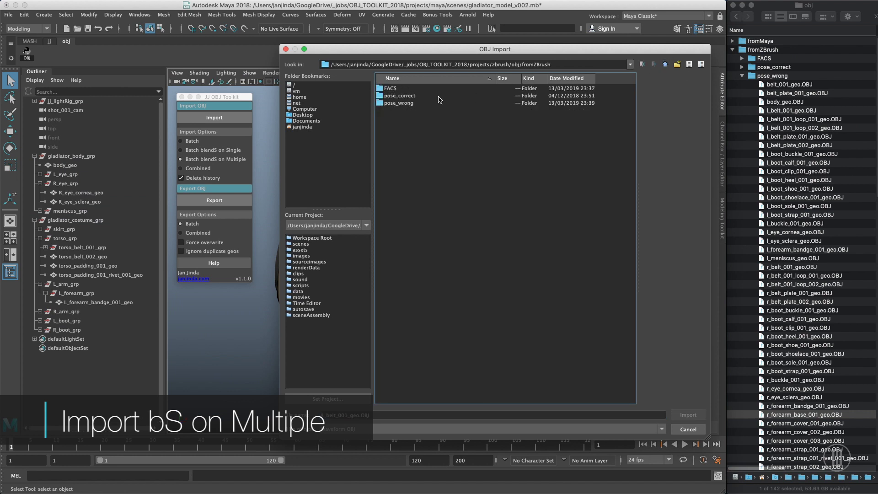
pyautogui.doubleClick(435, 103)
pyautogui.click(439, 143)
pyautogui.press('super+a')
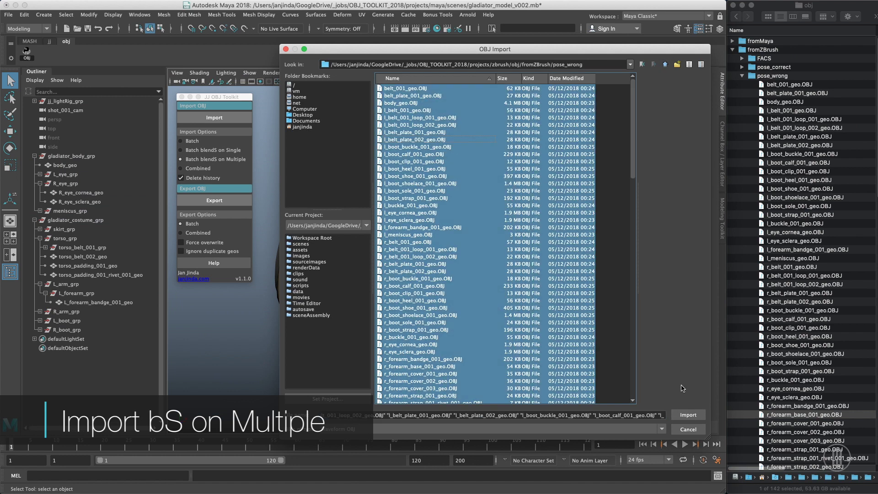
pyautogui.click(688, 415)
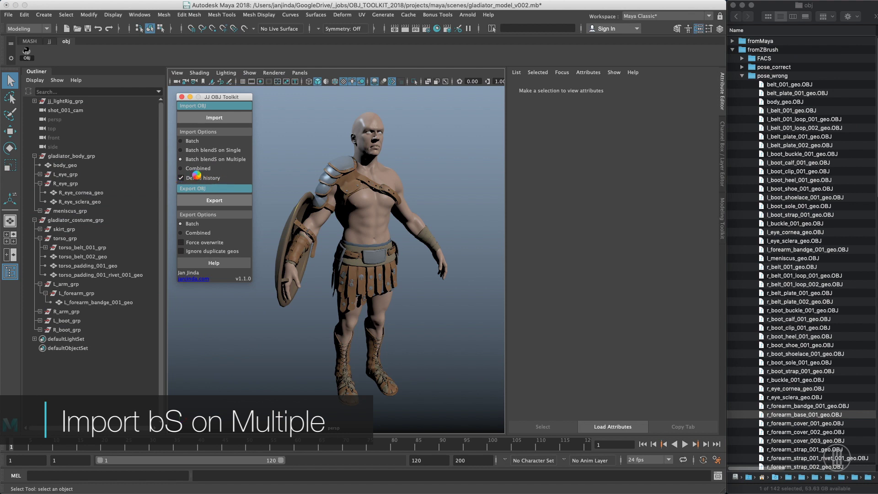
# Inspect the posed gladiator and the nodes attached to body_geo, and clear the selection
pyautogui.keyDown('alt'); pyautogui.moveTo(421, 243); pyautogui.dragTo(366, 256); pyautogui.keyUp('alt')
pyautogui.click(381, 194)
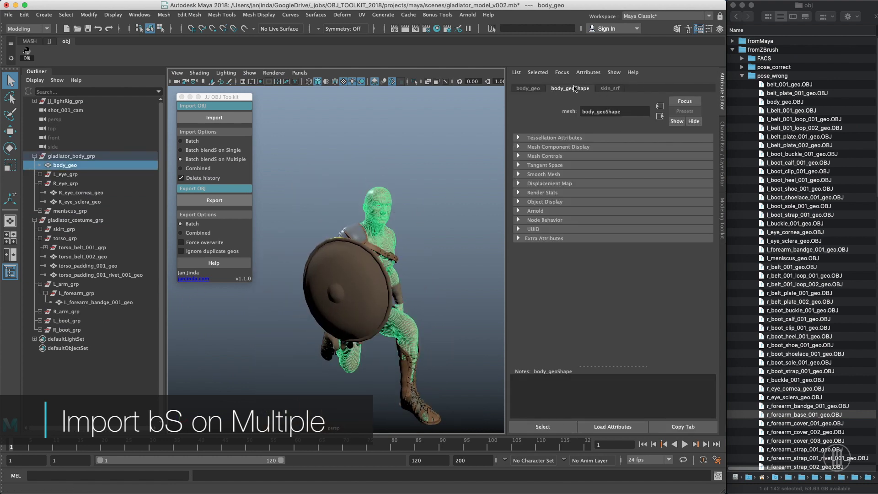
pyautogui.click(346, 144)
pyautogui.keyDown('alt'); pyautogui.moveTo(352, 165); pyautogui.dragTo(394, 160); pyautogui.keyUp('alt')
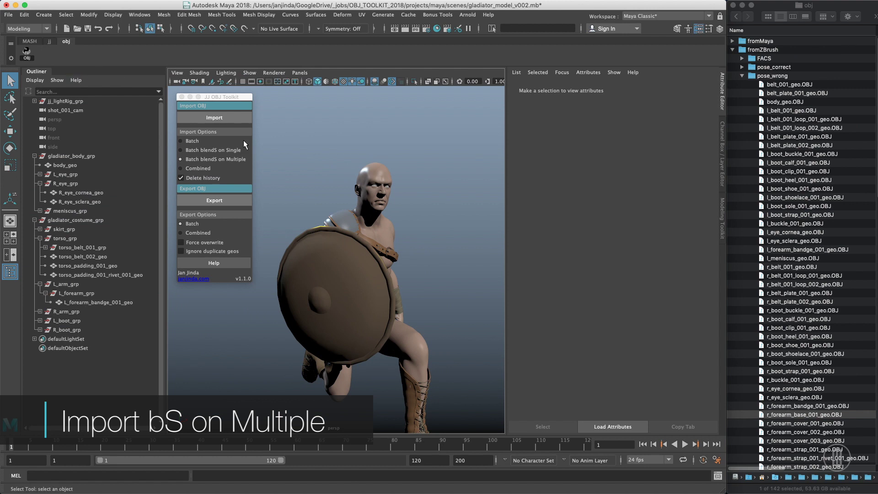
# Set the import mode to Batch blendS on Single and open the scene gladiator_head_v001.mb
pyautogui.click(189, 152)
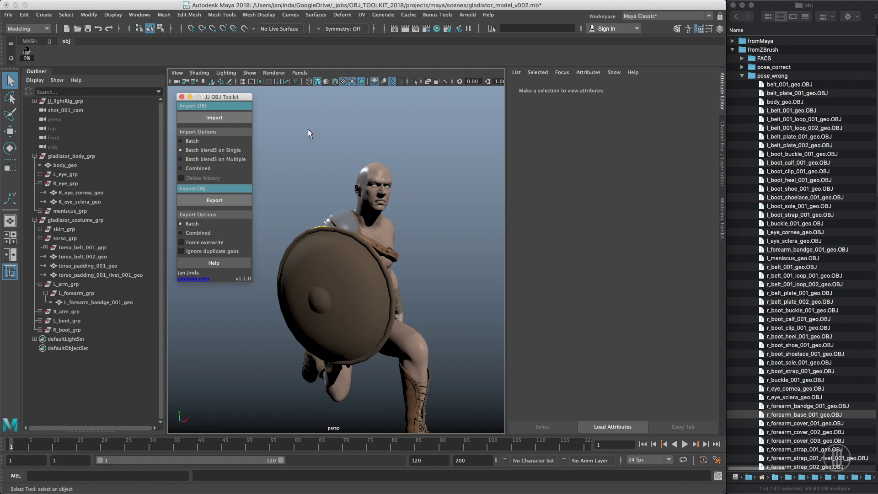
pyautogui.click(67, 29)
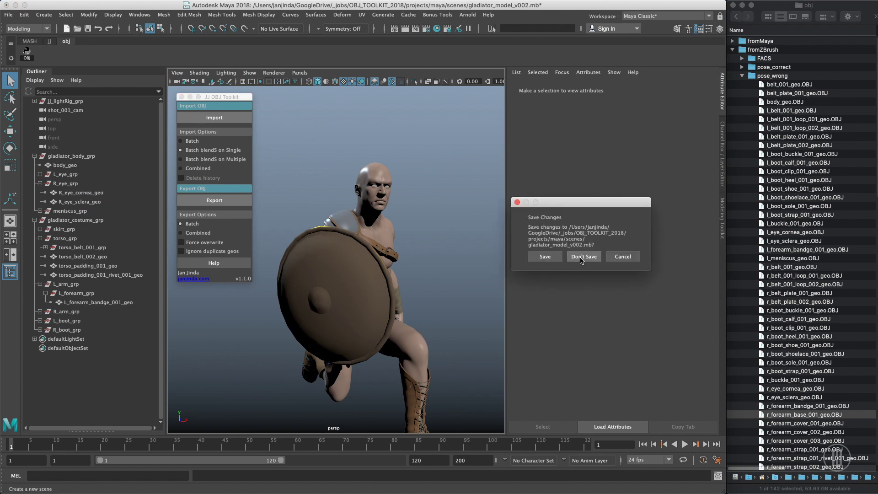
pyautogui.click(622, 257)
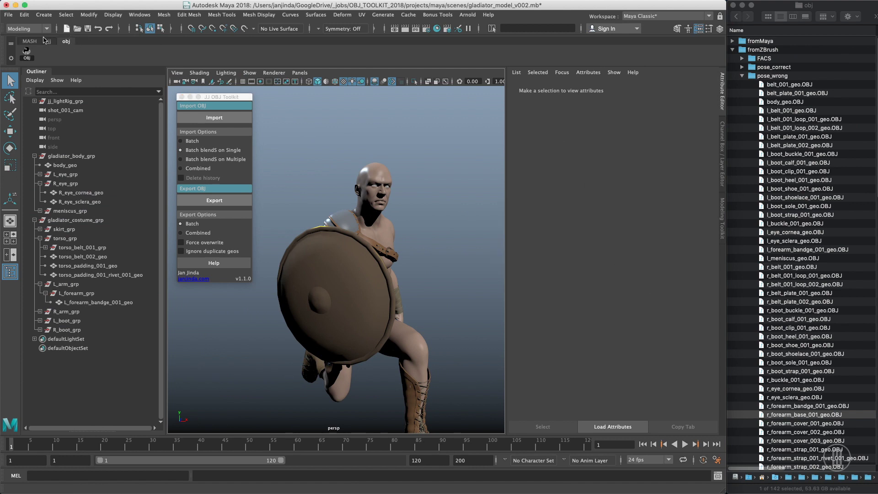
pyautogui.click(77, 29)
pyautogui.doubleClick(438, 97)
pyautogui.click(545, 257)
# Import the brow lowerer, lip corner puller and chin raiser OBJs from the fromZBrush FACS folder as blend shapes on head_mesh
pyautogui.keyDown('alt'); pyautogui.moveTo(286, 135); pyautogui.dragTo(288, 160); pyautogui.keyUp('alt')
pyautogui.click(343, 180)
pyautogui.click(222, 117)
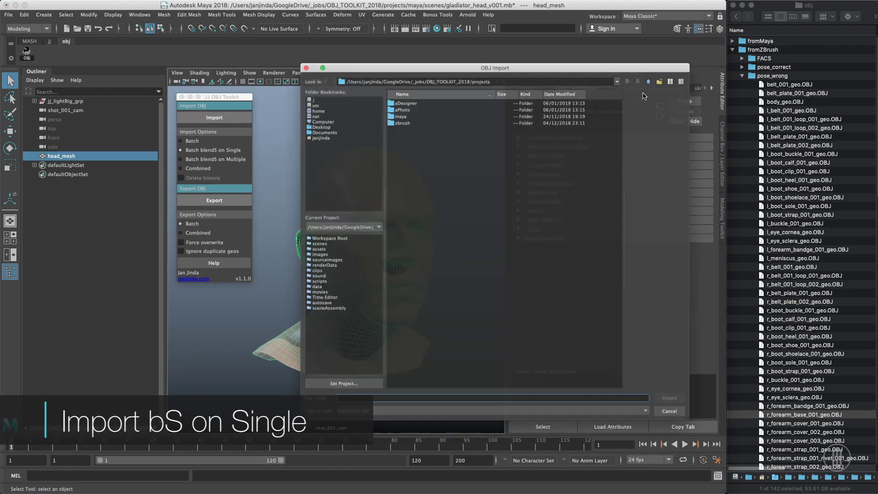
pyautogui.doubleClick(387, 113)
pyautogui.click(399, 90)
pyautogui.click(407, 96)
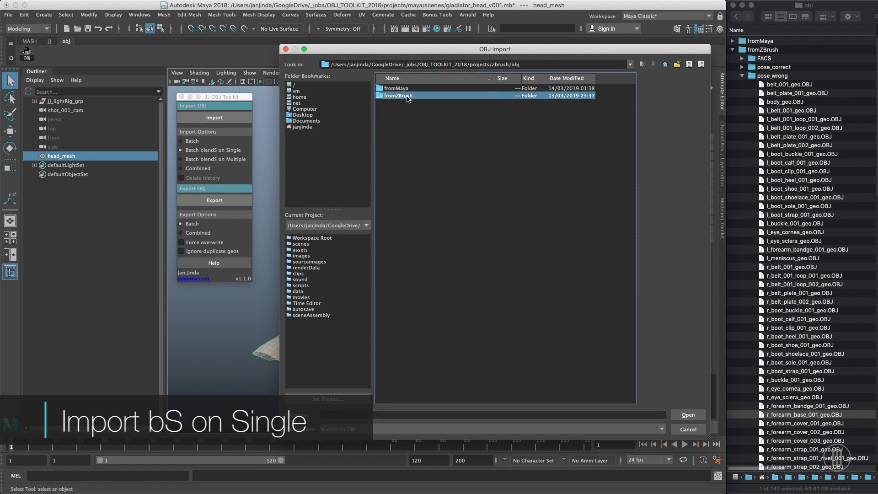
pyautogui.doubleClick(392, 96)
pyautogui.doubleClick(400, 90)
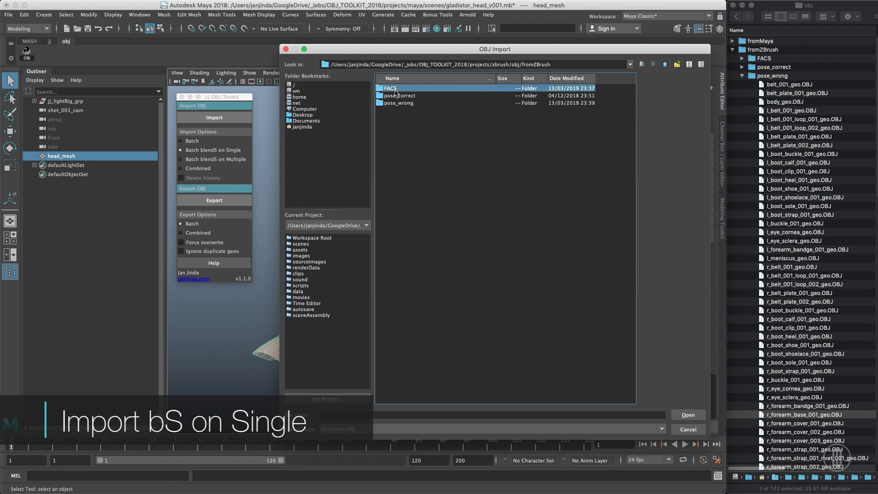
pyautogui.moveTo(426, 124); pyautogui.dragTo(413, 82)
pyautogui.click(688, 415)
# Test the facs_04_browLowerer and facs_17_chinRaiser blend shape weights, return them to 0 and clear the selection
pyautogui.keyDown('alt'); pyautogui.moveTo(394, 150); pyautogui.dragTo(397, 197); pyautogui.keyUp('alt')
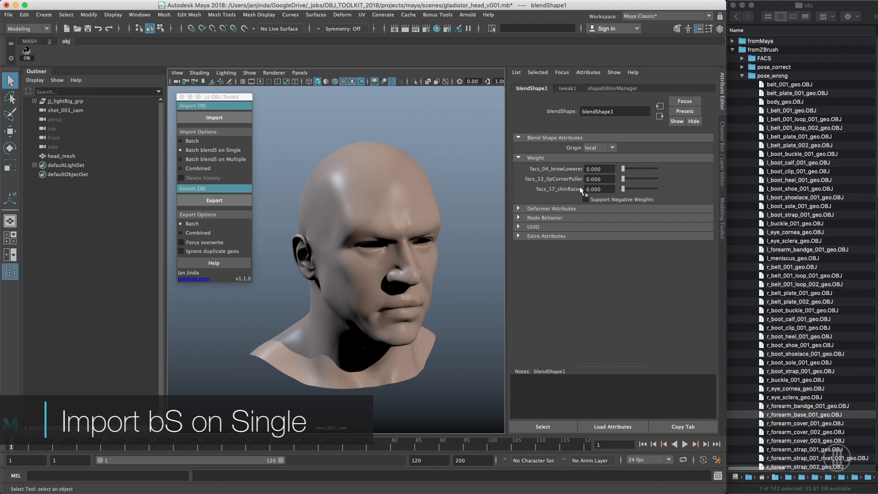
pyautogui.moveTo(628, 170); pyautogui.dragTo(688, 172)
pyautogui.moveTo(628, 190)
pyautogui.mouseDown()
pyautogui.moveTo(667, 190)
pyautogui.moveTo(648, 176)
pyautogui.moveTo(657, 194)
pyautogui.moveTo(672, 190)
pyautogui.moveTo(623, 168)
pyautogui.moveTo(623, 188)
pyautogui.mouseUp()
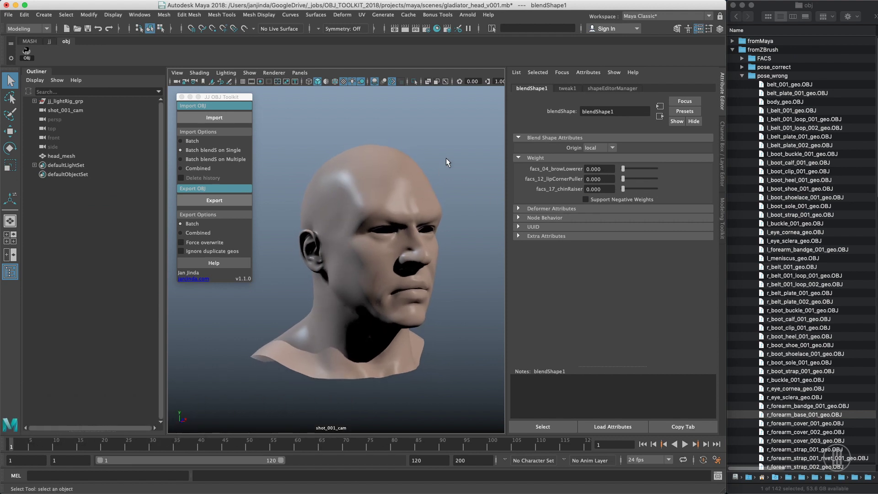
pyautogui.click(395, 273)
pyautogui.click(436, 228)
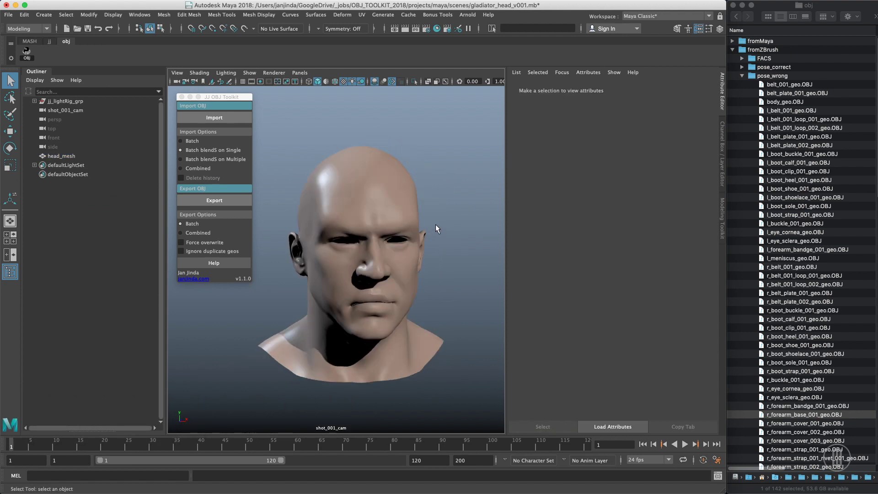
pyautogui.moveTo(433, 231)
pyautogui.keyDown('alt'); pyautogui.mouseDown(button='middle')
pyautogui.moveTo(447, 237)
pyautogui.moveTo(447, 229)
pyautogui.mouseUp(button='middle'); pyautogui.keyUp('alt')
pyautogui.scroll(3, 447, 225)
pyautogui.scroll(2, 447, 225)
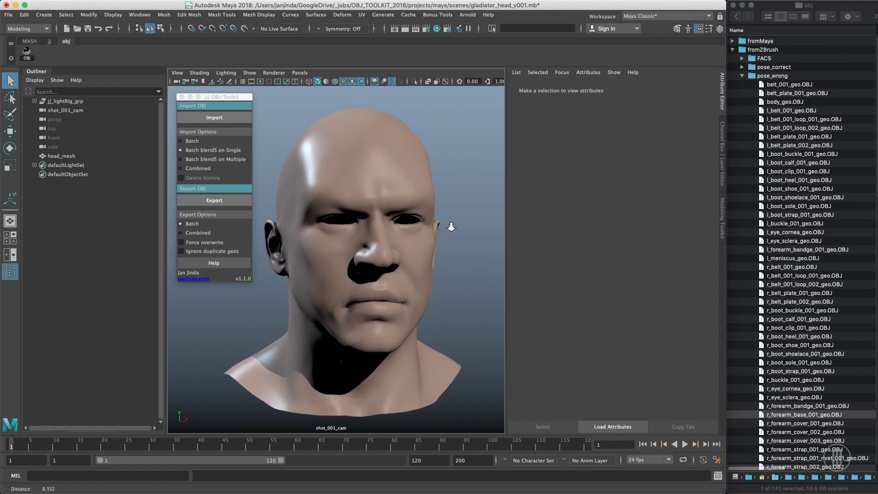
pyautogui.scroll(-2, 484, 222)
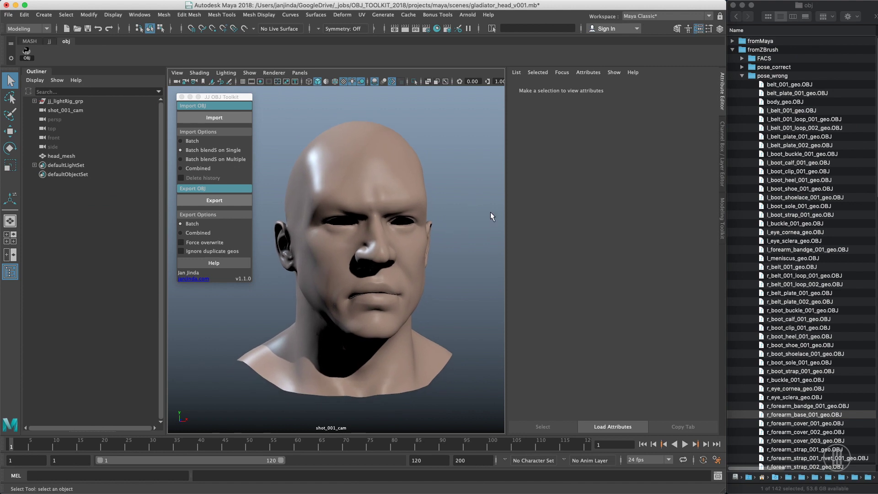
pyautogui.keyDown('alt'); pyautogui.moveTo(477, 228); pyautogui.dragTo(459, 220); pyautogui.keyUp('alt')
pyautogui.keyDown('alt'); pyautogui.moveTo(460, 220); pyautogui.dragTo(324, 208, button='right'); pyautogui.keyUp('alt')
pyautogui.keyDown('alt'); pyautogui.moveTo(417, 253); pyautogui.dragTo(392, 254); pyautogui.keyUp('alt')
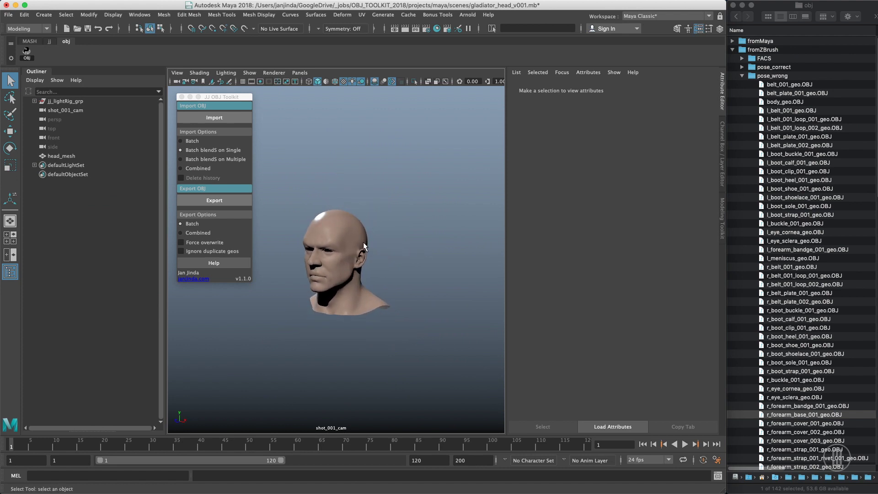
pyautogui.keyDown('alt'); pyautogui.moveTo(392, 254); pyautogui.dragTo(445, 246, button='right'); pyautogui.keyUp('alt')
pyautogui.keyDown('alt'); pyautogui.moveTo(445, 246); pyautogui.dragTo(464, 241); pyautogui.keyUp('alt')
pyautogui.keyDown('alt'); pyautogui.moveTo(464, 241); pyautogui.dragTo(473, 239, button='right'); pyautogui.keyUp('alt')
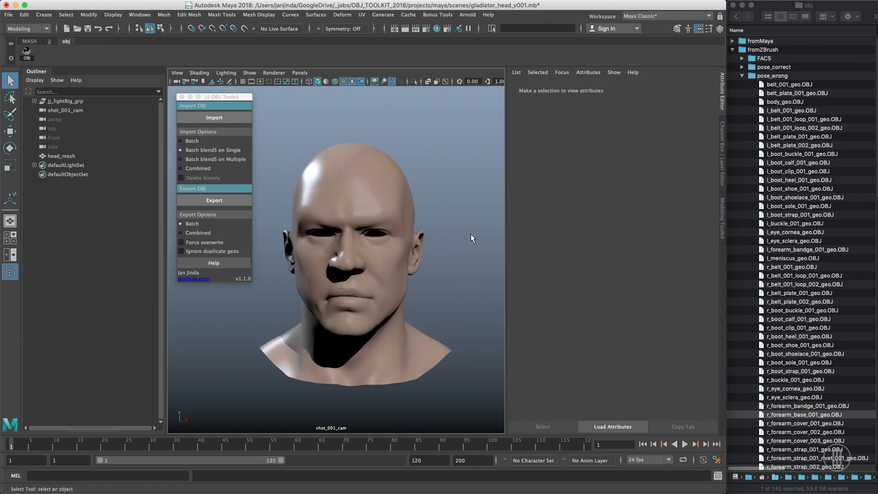